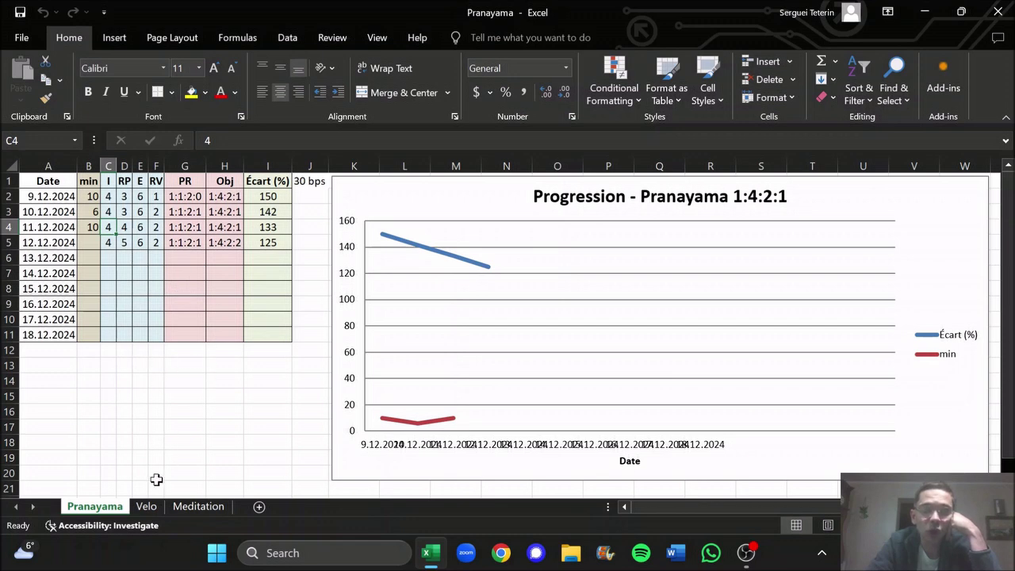
# - On the Velo sheet, enter 1.3 km for 12.12.2024 and check the updated line chart
pyautogui.click(146, 507)
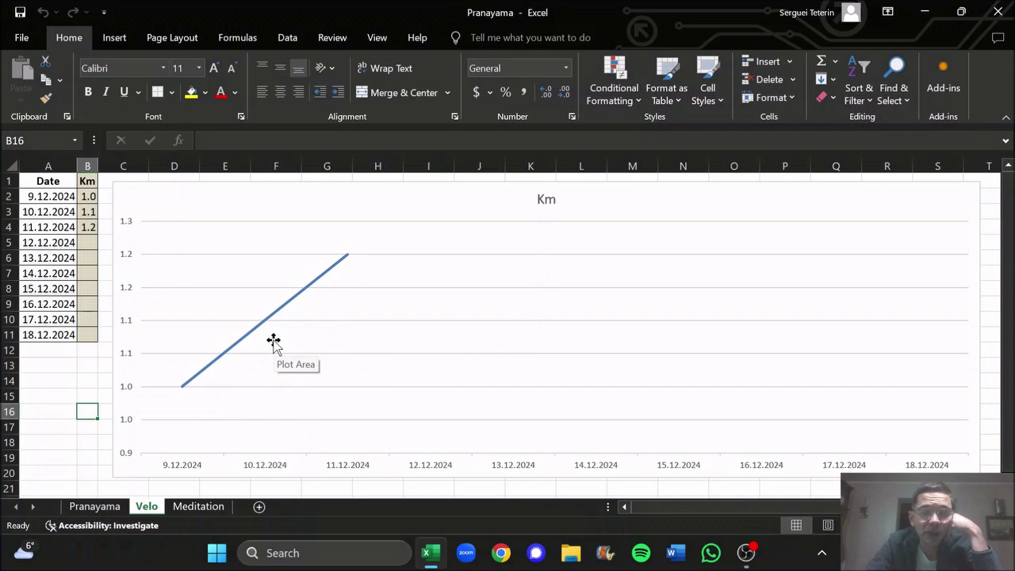
pyautogui.moveTo(244, 341)
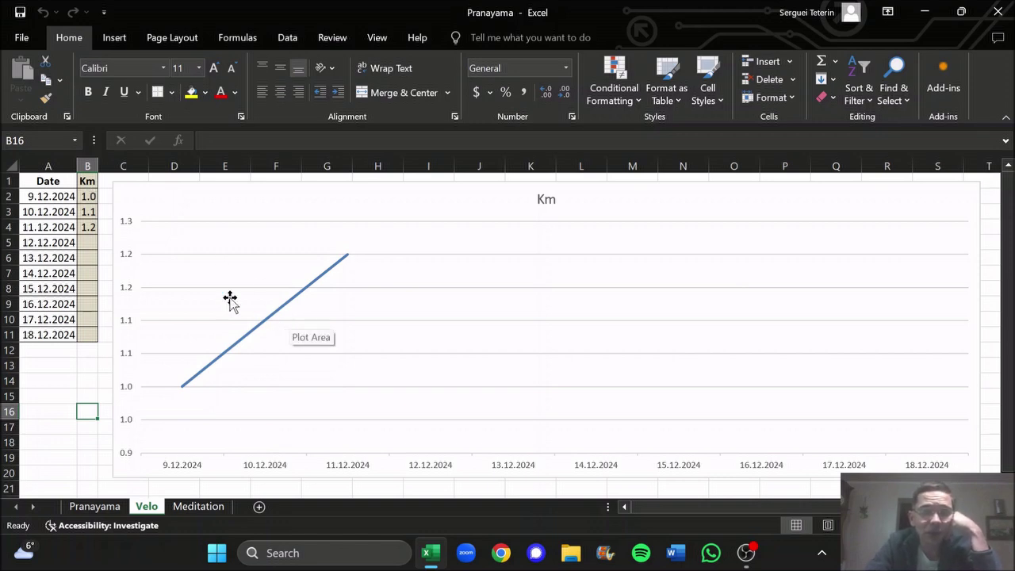
pyautogui.click(87, 197)
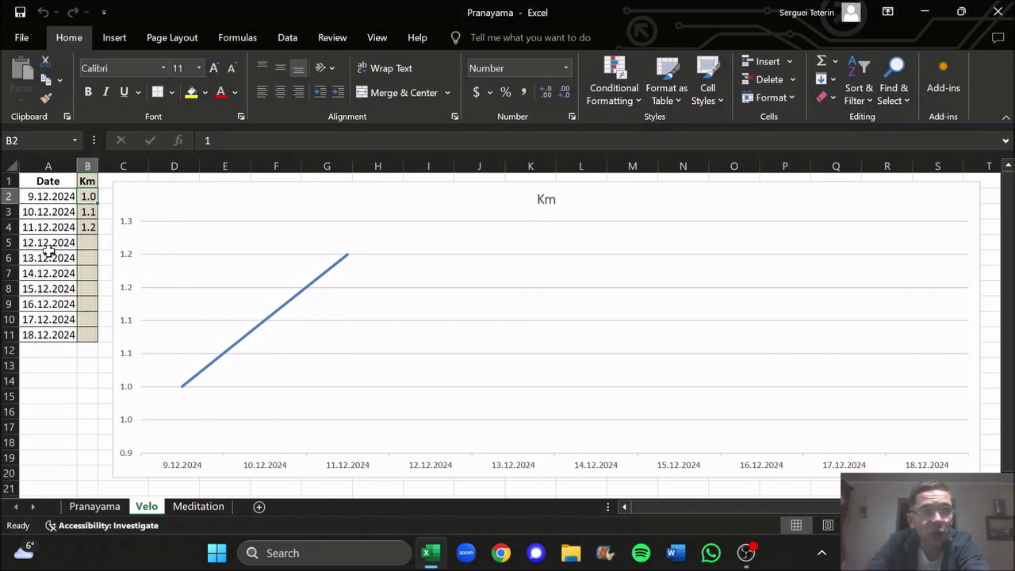
pyautogui.click(89, 246)
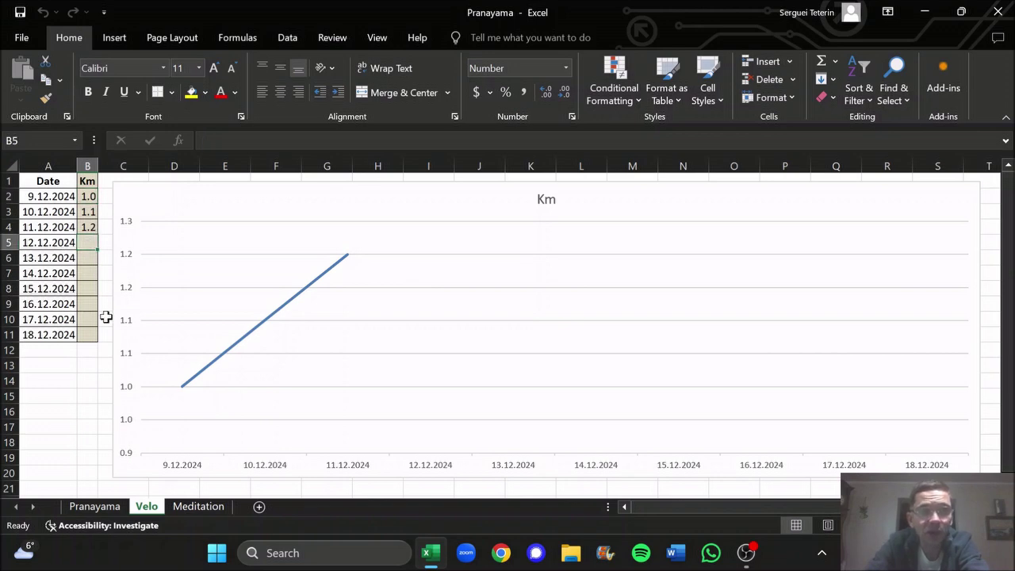
pyautogui.write('1.3')
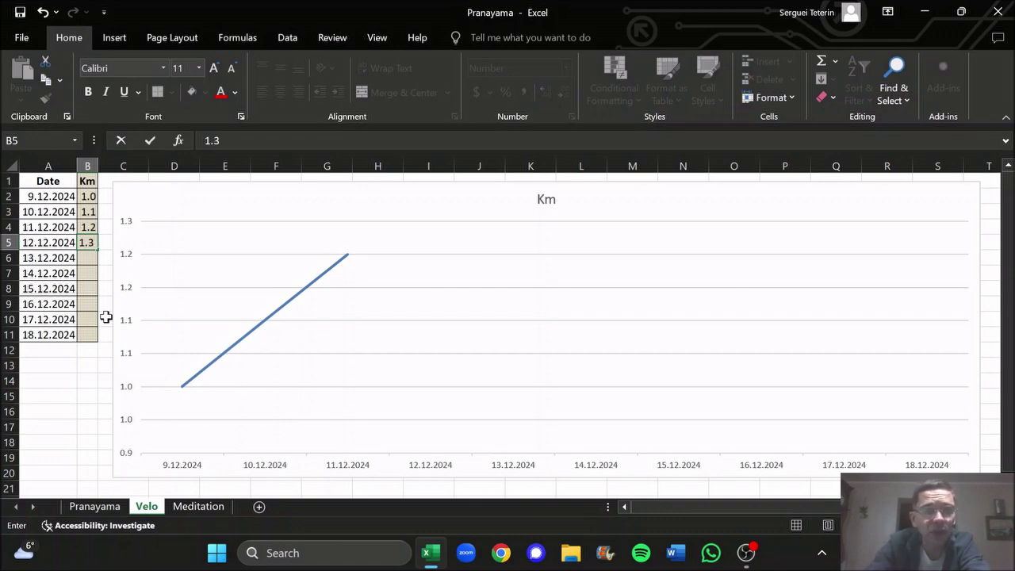
pyautogui.press('Return')
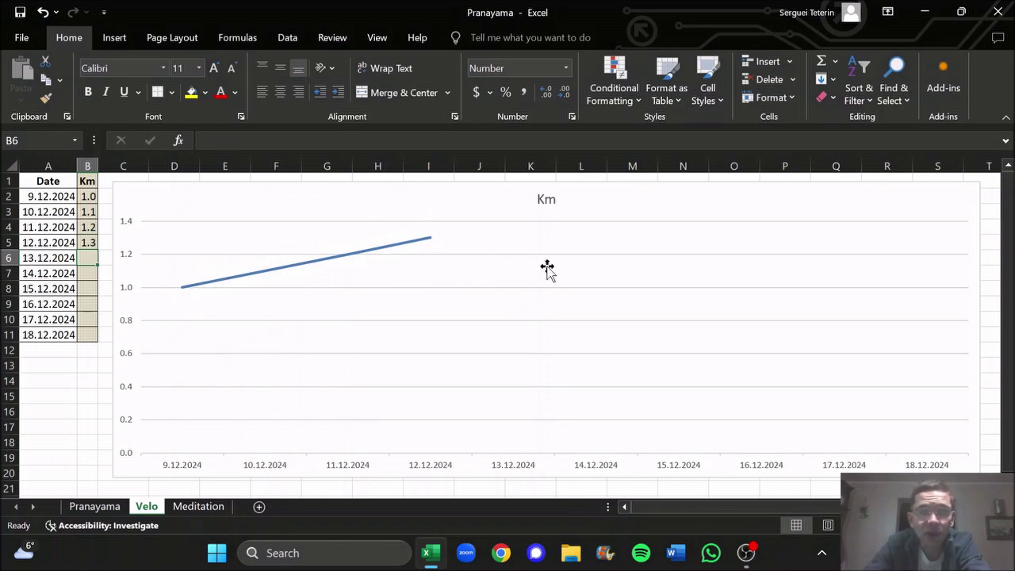
pyautogui.click(584, 309)
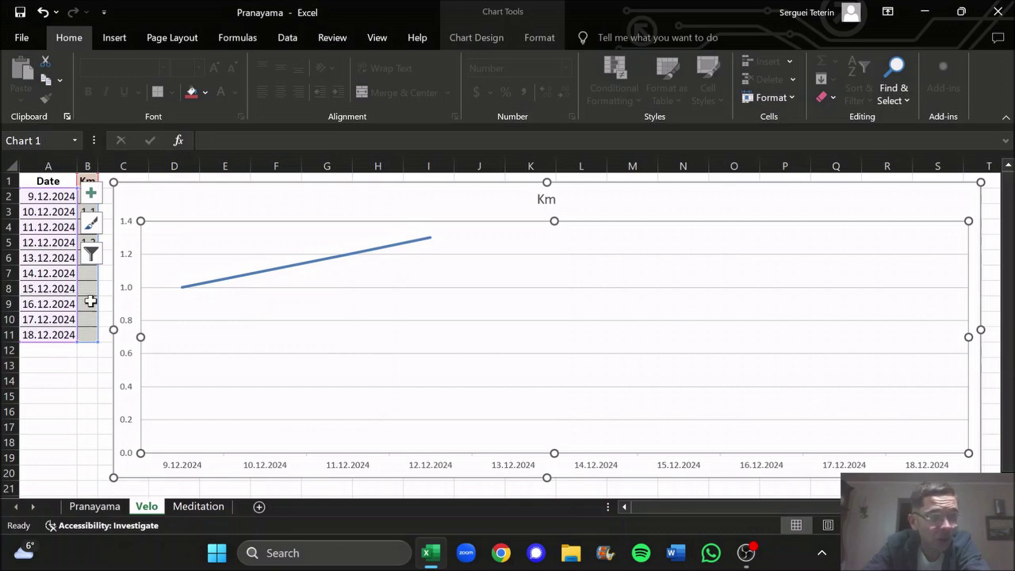
pyautogui.click(98, 378)
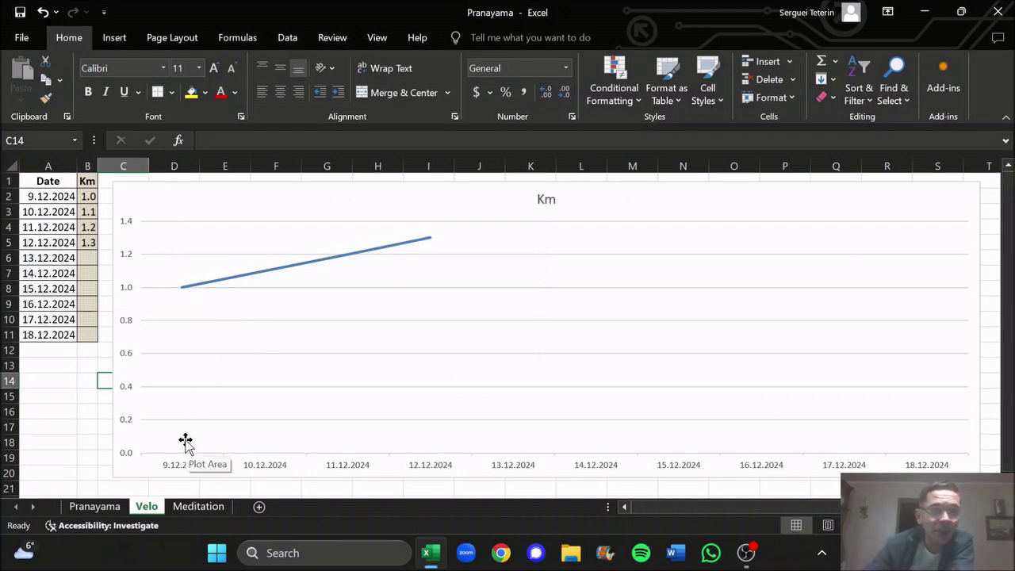
# - Autofit the width of the min column on the Meditation sheet, and return to the Pranayama sheet
pyautogui.click(203, 507)
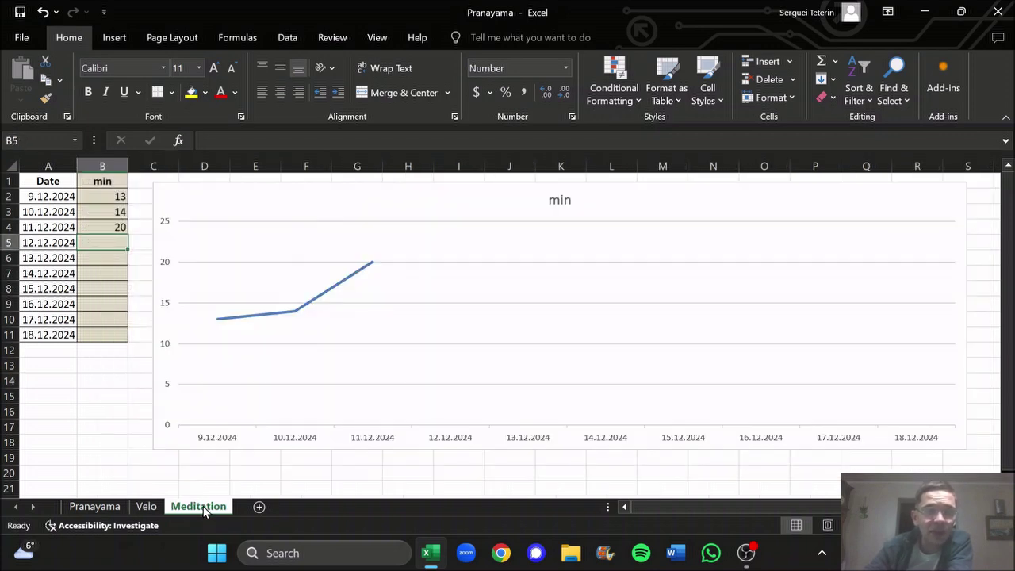
pyautogui.doubleClick(128, 165)
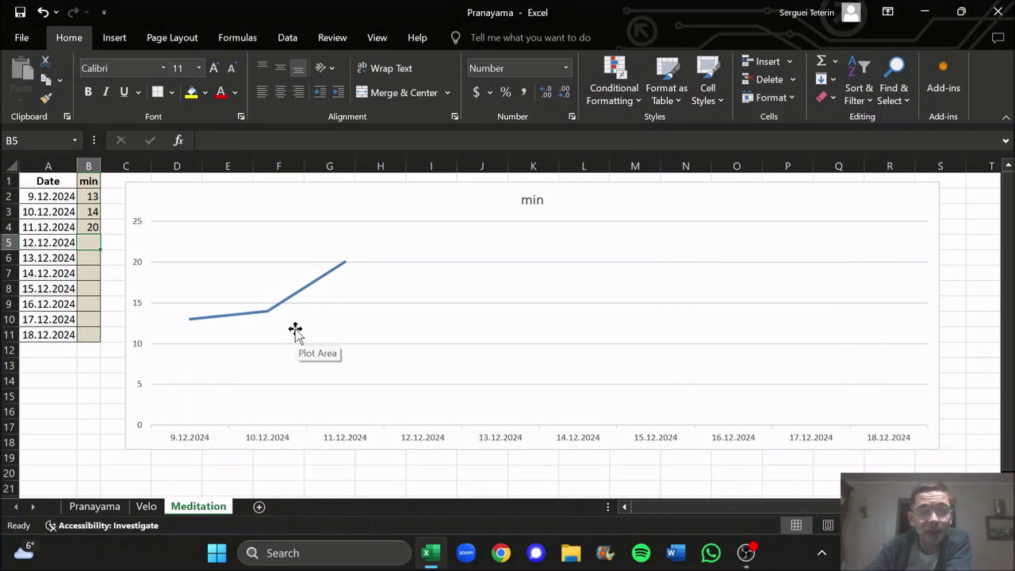
pyautogui.click(96, 508)
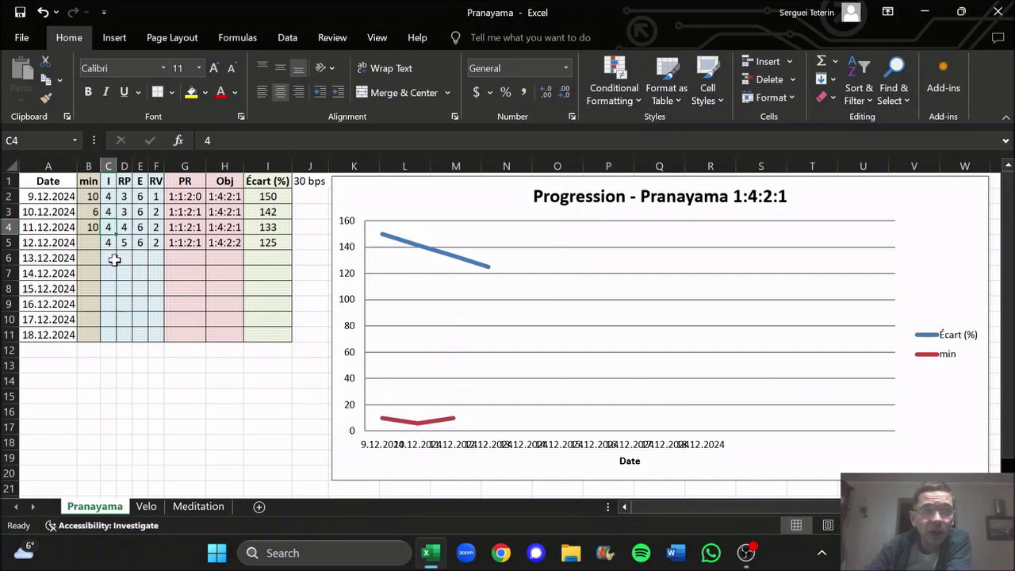
# - Try a value of 16 in the min column for 12.12.2024, and clear the cell again
pyautogui.click(89, 245)
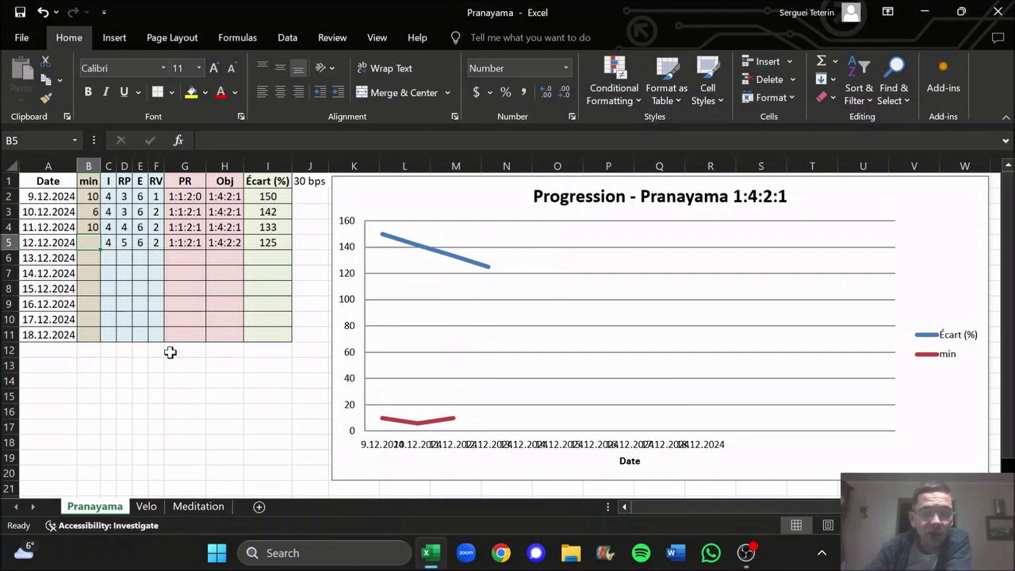
pyautogui.write('16')
pyautogui.press('Return')
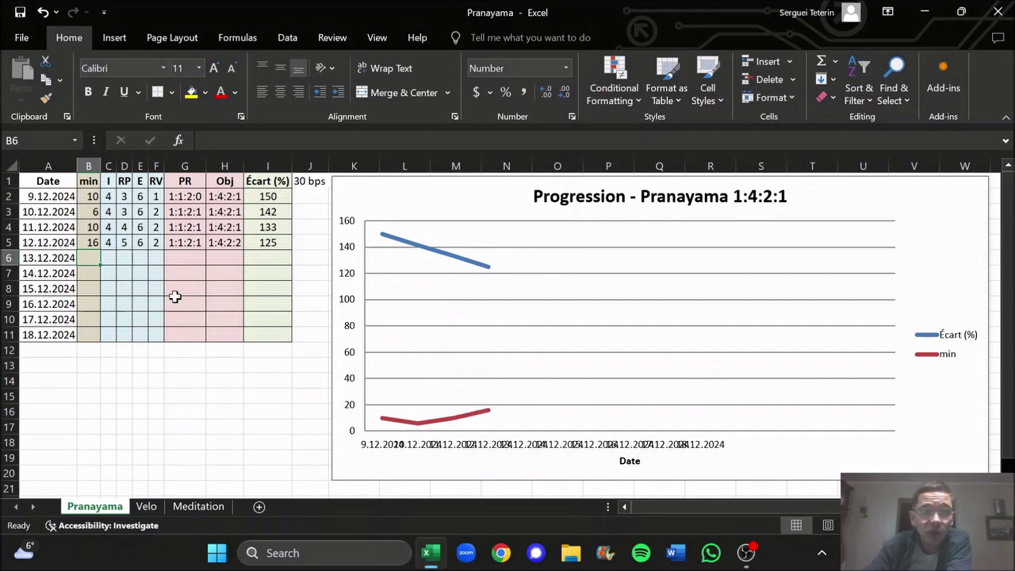
pyautogui.click(86, 243)
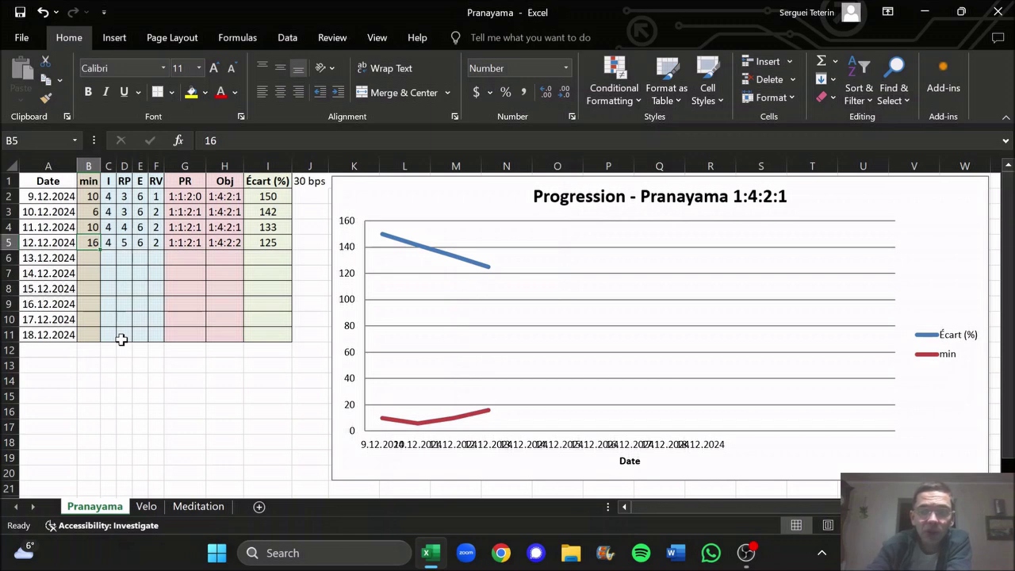
pyautogui.press('Delete')
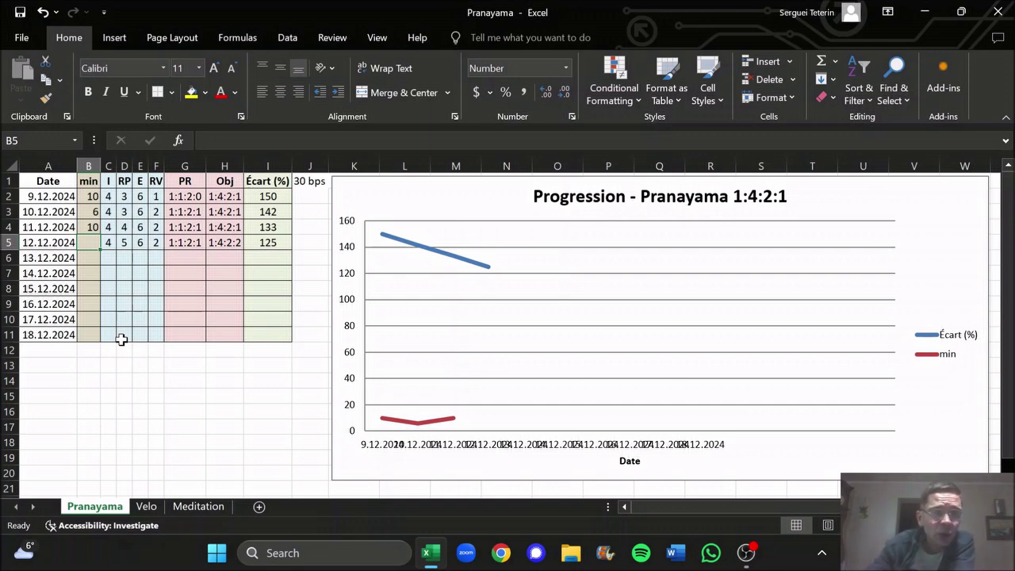
# - Go through the I, RP, E and RV values recorded for 12.12.2024
pyautogui.press('Up')
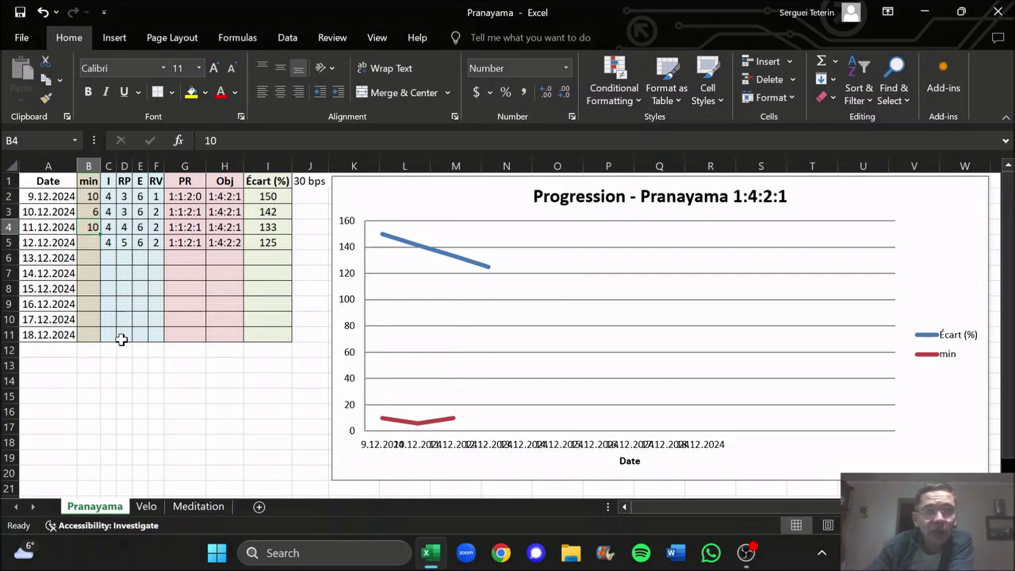
pyautogui.press('Down')
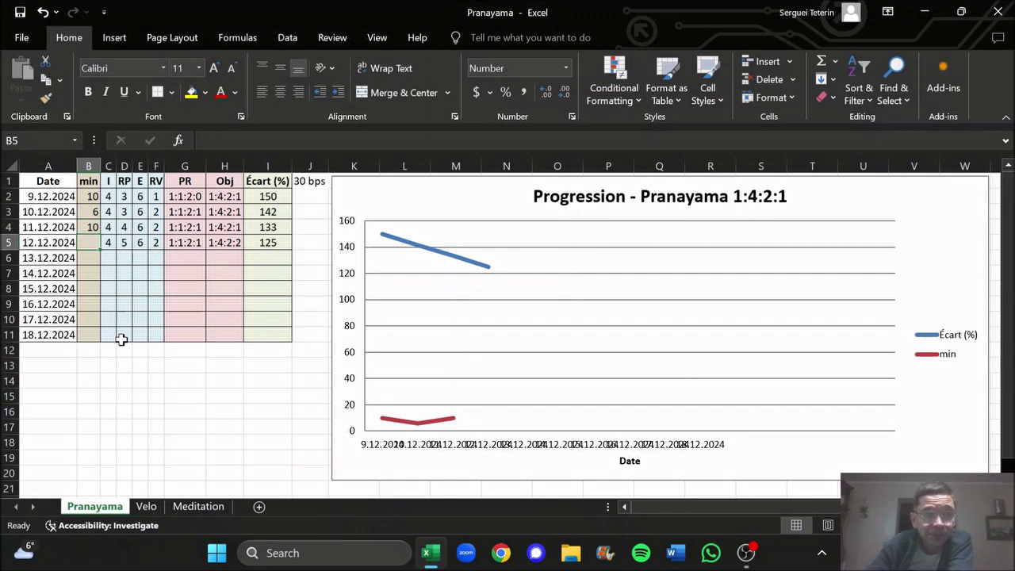
pyautogui.press('Right')
pyautogui.press('Right')
pyautogui.press('Right')
pyautogui.press('Right')
pyautogui.press('Left')
pyautogui.press('Left')
pyautogui.press('Left')
pyautogui.press('Right')
pyautogui.press('Right')
pyautogui.press('Right')
pyautogui.press('Left')
pyautogui.press('Left')
pyautogui.press('Left')
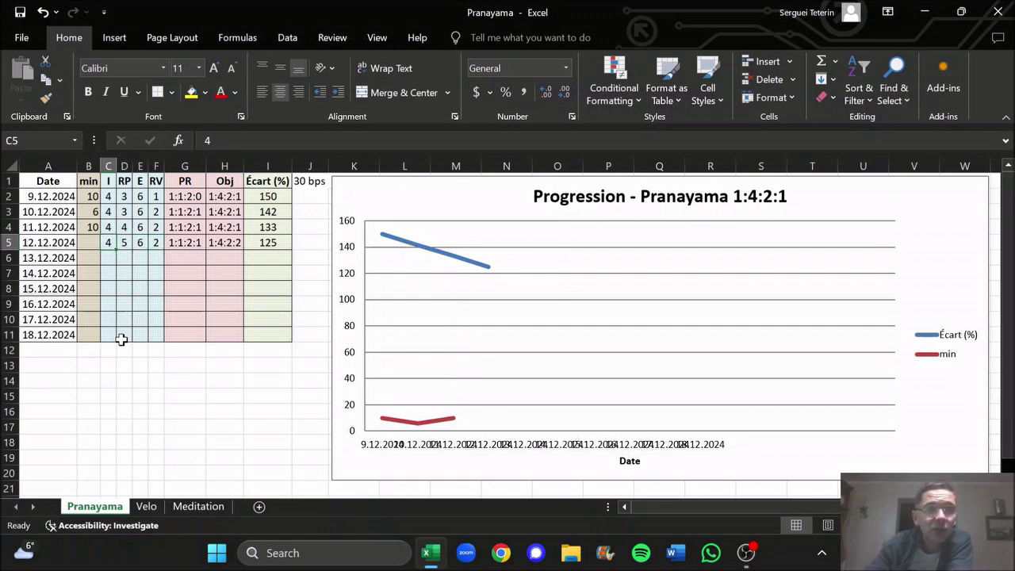
# - Read the I, RP, E and RV column headers one by one, and return to the 12.12.2024 row
pyautogui.press('Up')
pyautogui.press('Up')
pyautogui.press('Up')
pyautogui.press('Up')
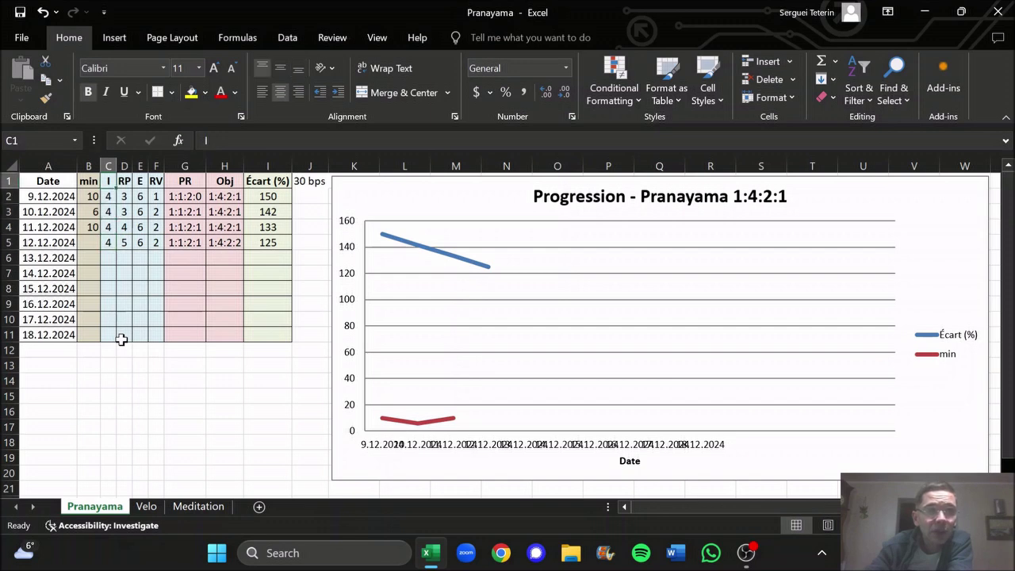
pyautogui.press('Right')
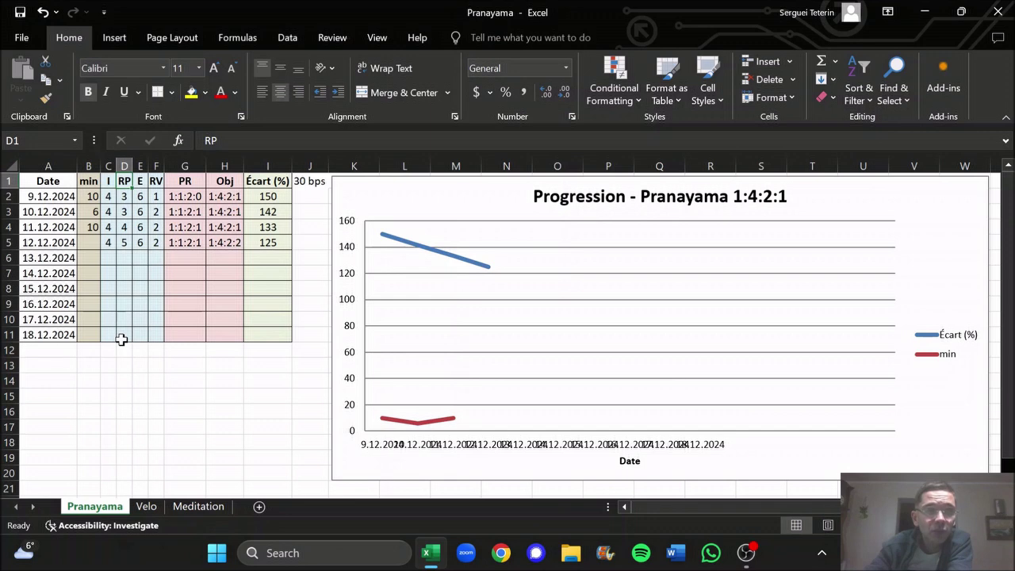
pyautogui.press('Right')
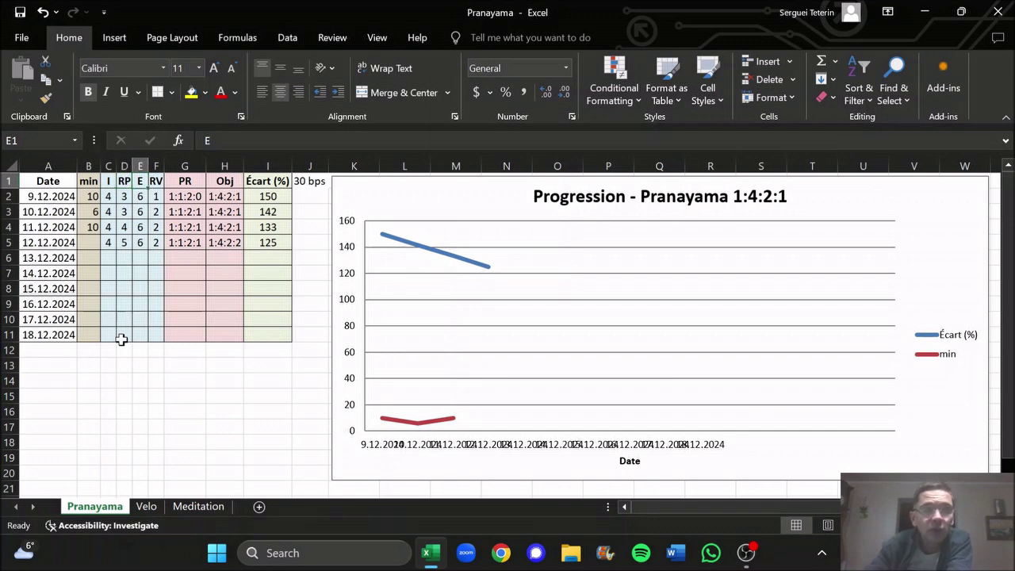
pyautogui.press('Right')
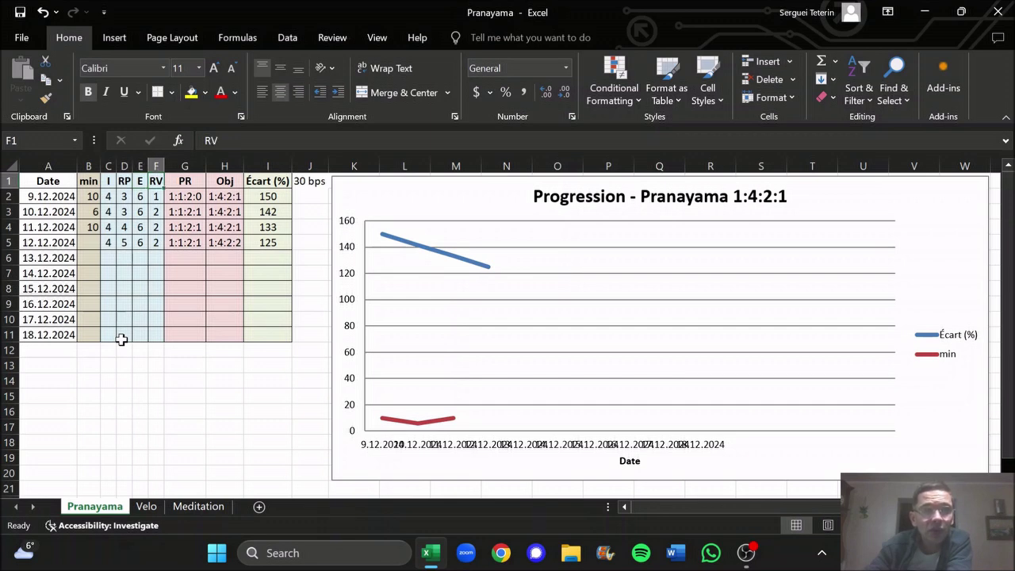
pyautogui.press('Down')
pyautogui.press('Down')
pyautogui.press('Down')
pyautogui.press('Down')
pyautogui.press('Left')
pyautogui.press('Left')
pyautogui.press('Left')
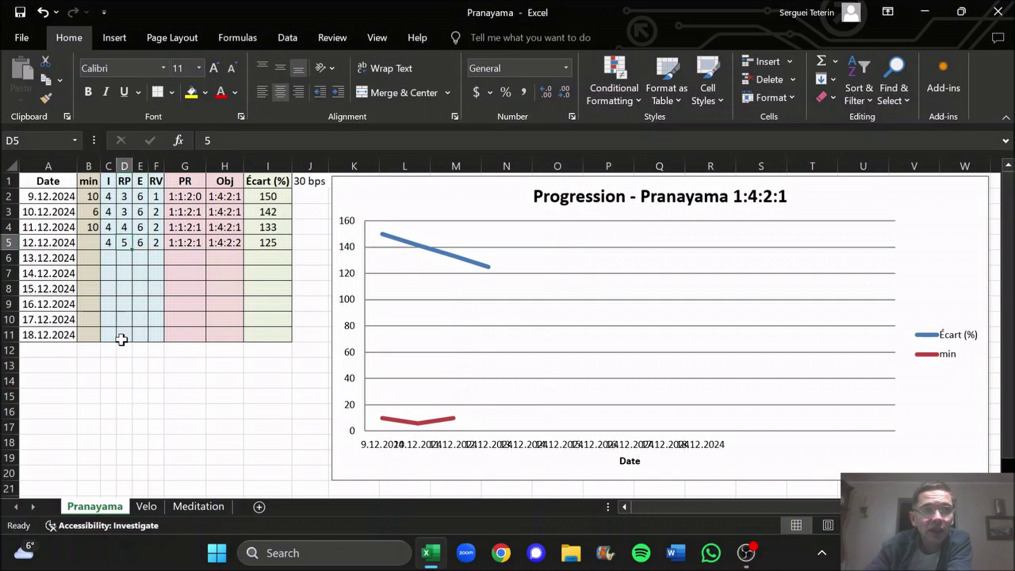
# - Trace the breathing cycle repeatedly from I to RV and back along the 12.12.2024 row
pyautogui.press('Right')
pyautogui.press('Right')
pyautogui.press('Right')
pyautogui.press('Left')
pyautogui.press('Left')
pyautogui.press('Left')
pyautogui.press('Right')
pyautogui.press('Right')
pyautogui.press('Right')
pyautogui.press('Left')
pyautogui.press('Left')
pyautogui.press('Left')
pyautogui.press('Left')
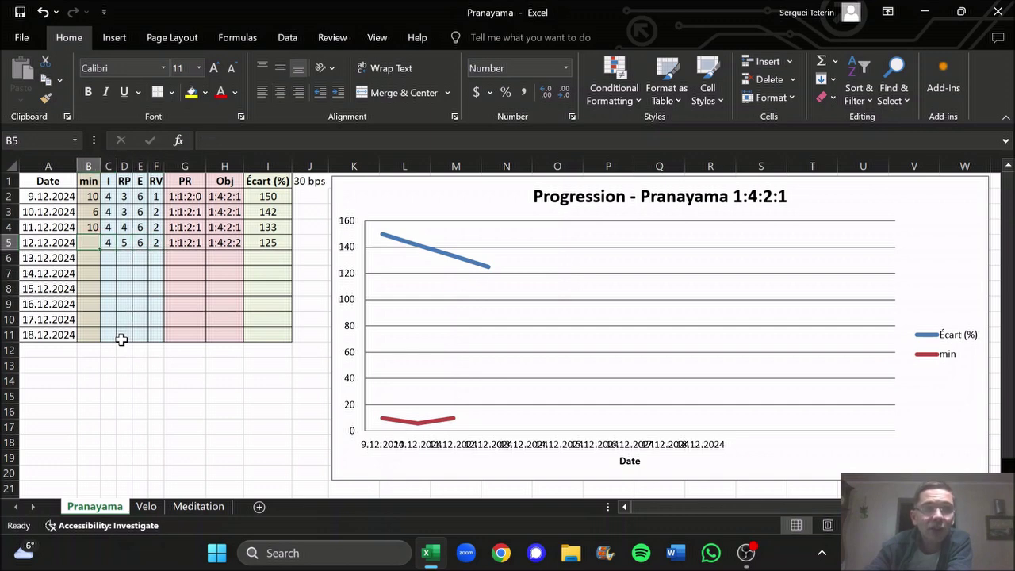
pyautogui.press('Right')
pyautogui.press('Left')
pyautogui.press('Right')
pyautogui.press('Right')
pyautogui.press('Right')
pyautogui.press('Right')
pyautogui.press('Right')
pyautogui.press('Left')
pyautogui.press('Left')
pyautogui.press('Left')
pyautogui.press('Left')
pyautogui.press('Left')
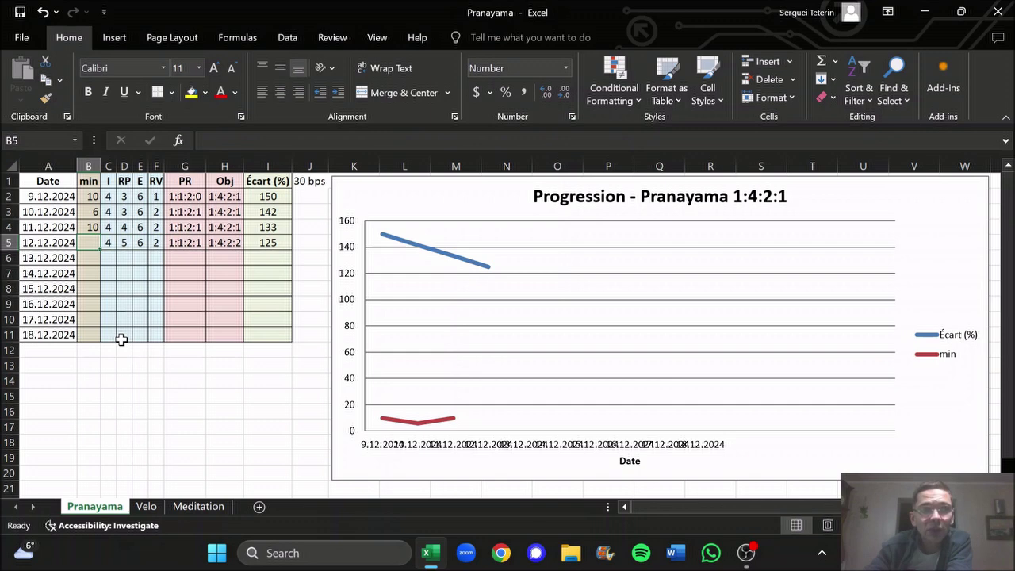
pyautogui.press('Right')
pyautogui.press('Right')
pyautogui.press('Right')
pyautogui.press('Left')
pyautogui.press('Left')
pyautogui.press('Right')
pyautogui.press('Right')
pyautogui.press('Right')
pyautogui.press('Left')
pyautogui.press('Left')
pyautogui.press('Left')
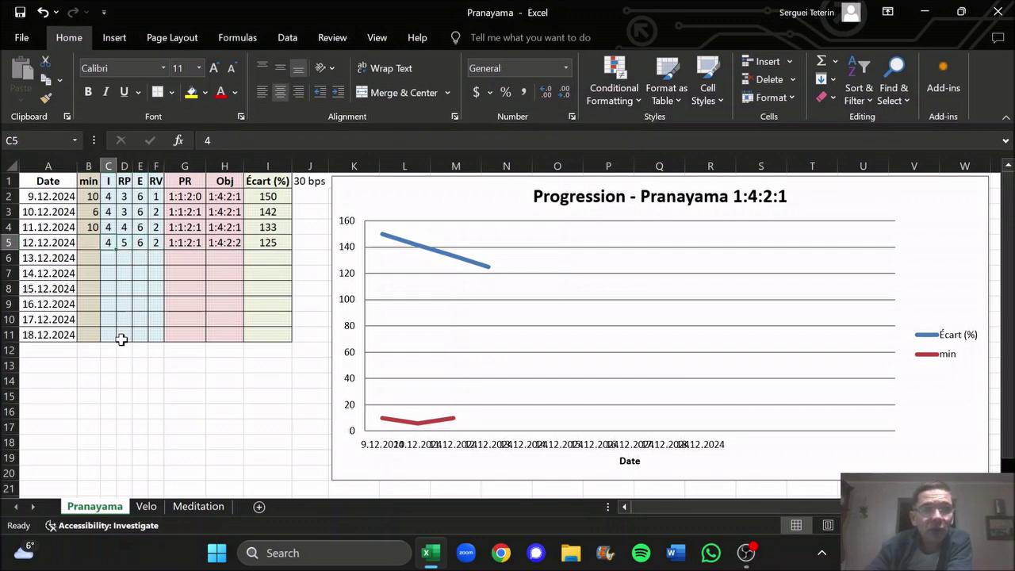
pyautogui.press('Right')
pyautogui.press('Right')
pyautogui.press('Right')
pyautogui.press('Left')
pyautogui.press('Left')
pyautogui.press('Left')
pyautogui.press('Left')
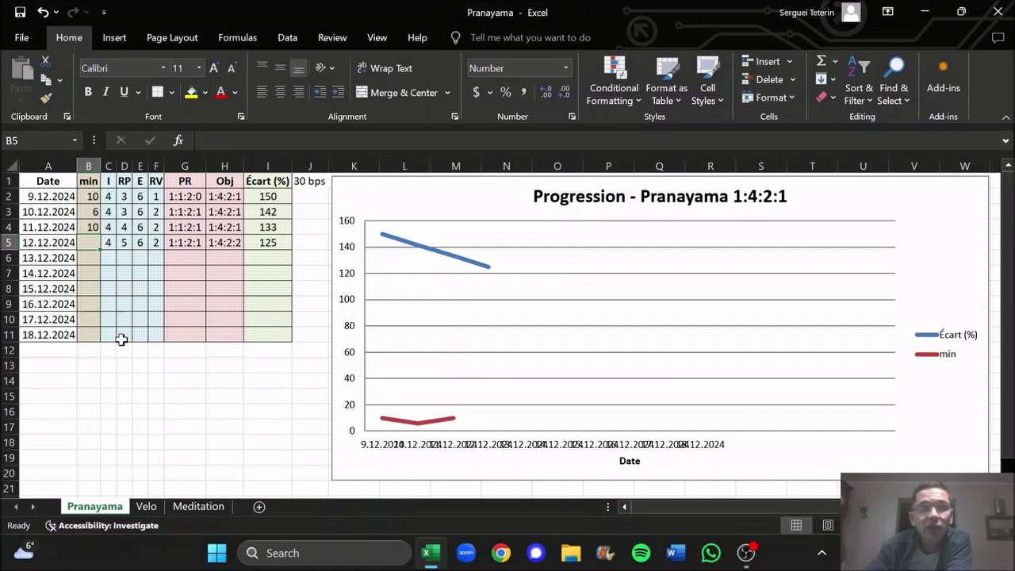
pyautogui.press('Right')
pyautogui.press('Right')
pyautogui.press('Right')
pyautogui.press('Right')
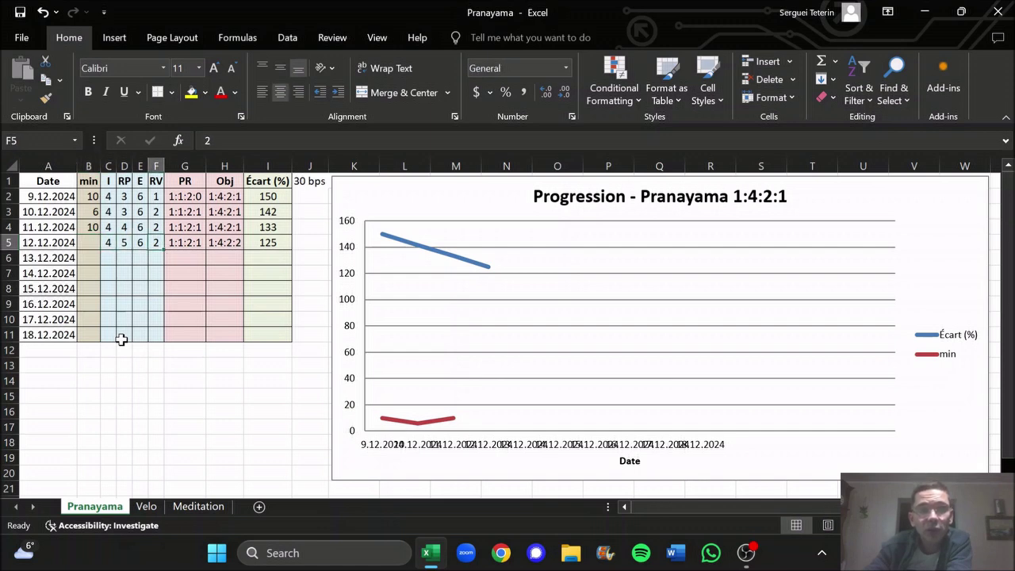
# - Examine the PR header and the contents of the PR, Obj and Écart (%) cells for 9.12.2024, including their formulas
pyautogui.press('Right')
pyautogui.press('Right')
pyautogui.press('Left')
pyautogui.press('Up')
pyautogui.press('Up')
pyautogui.press('Up')
pyautogui.press('Up')
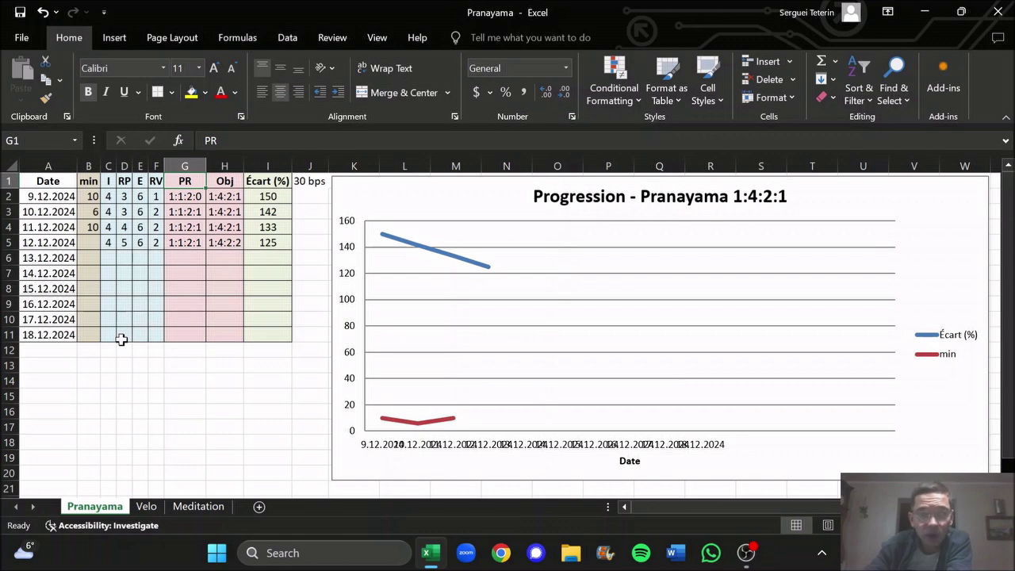
pyautogui.press('Down')
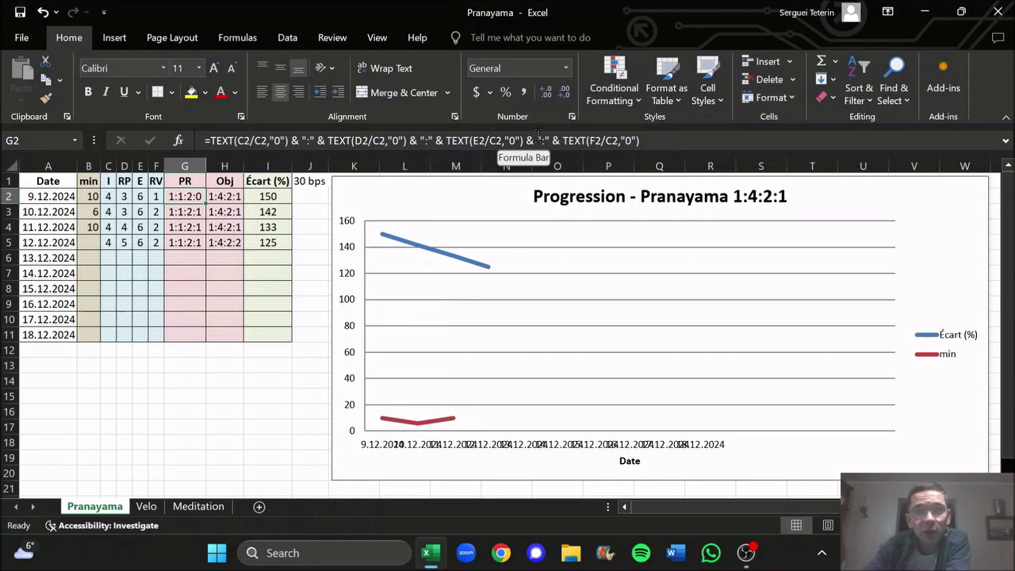
pyautogui.click(225, 199)
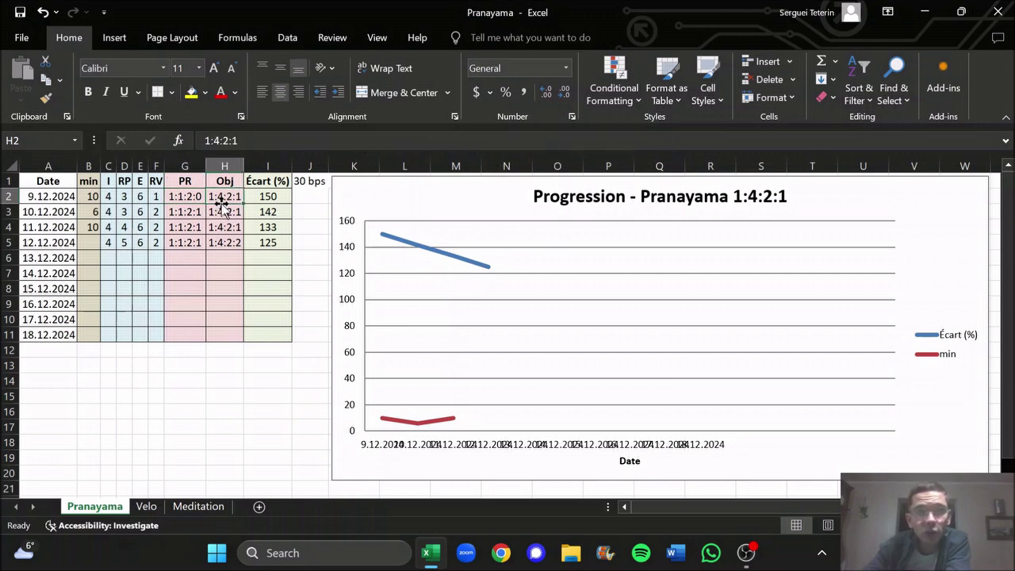
pyautogui.click(265, 199)
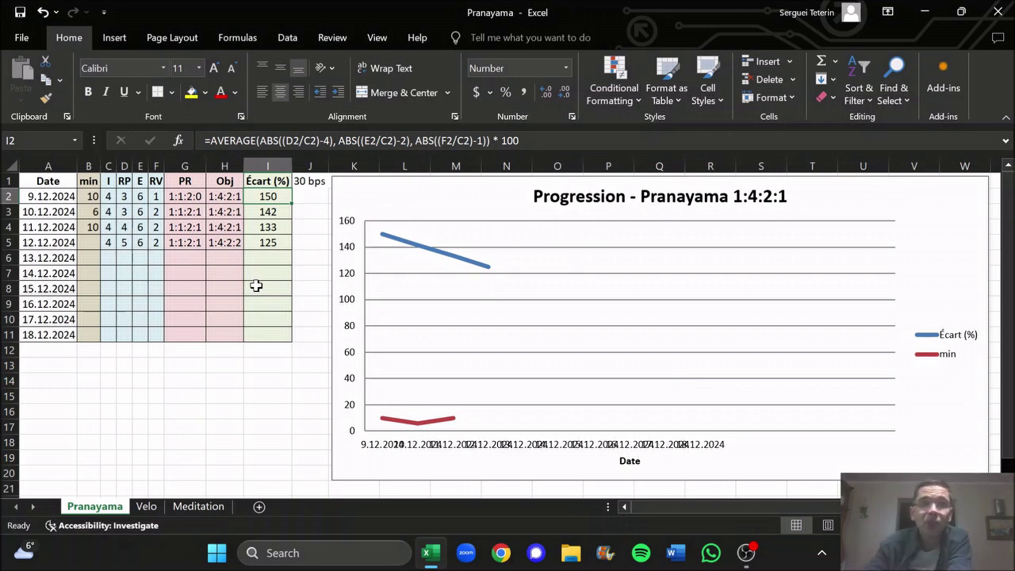
pyautogui.click(192, 196)
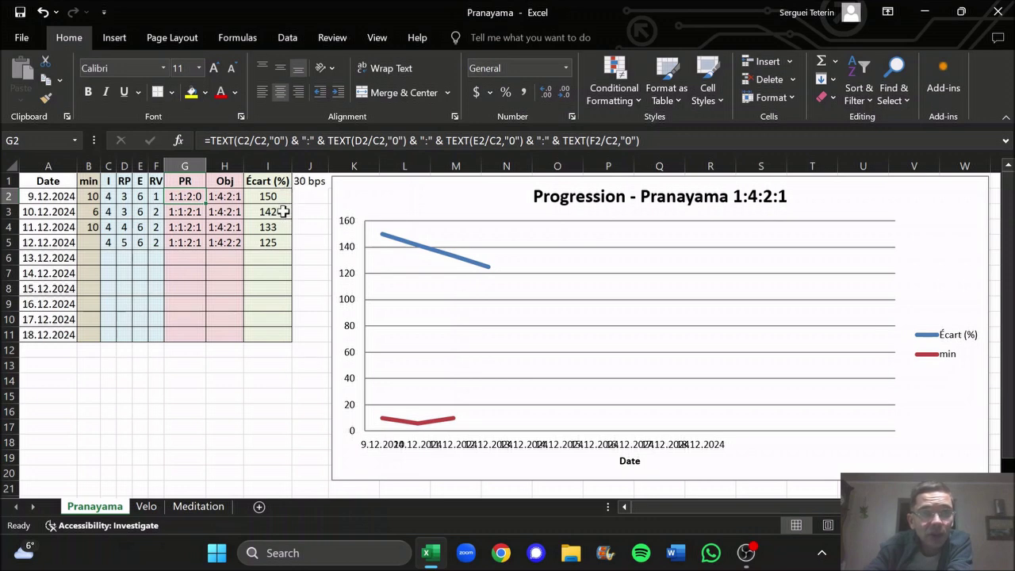
# - Copy the 1:4:2:1 ratio from H2 down through H5 in the Obj column without incrementing it
pyautogui.click(233, 201)
pyautogui.moveTo(238, 204); pyautogui.dragTo(241, 247)
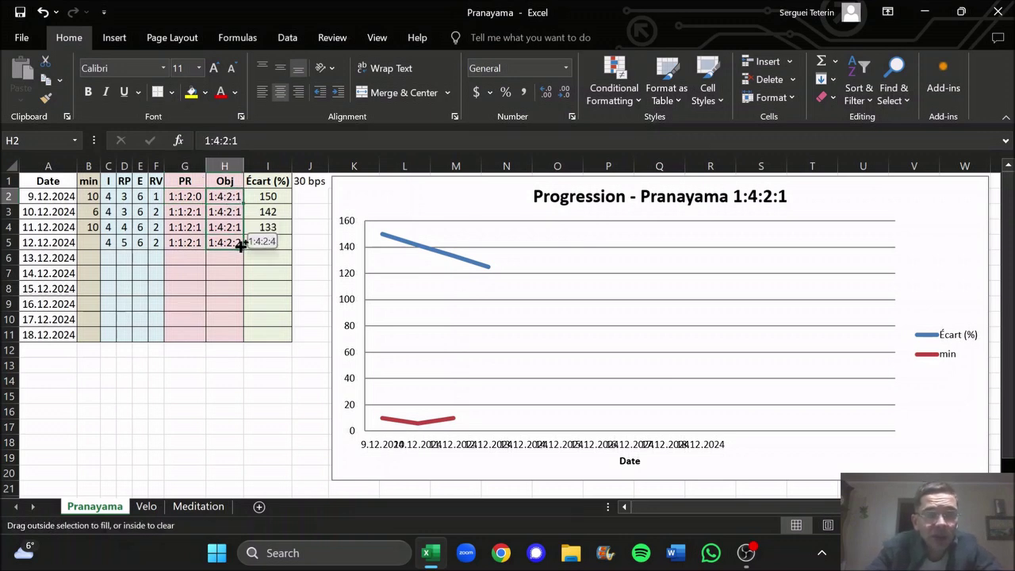
pyautogui.click(230, 274)
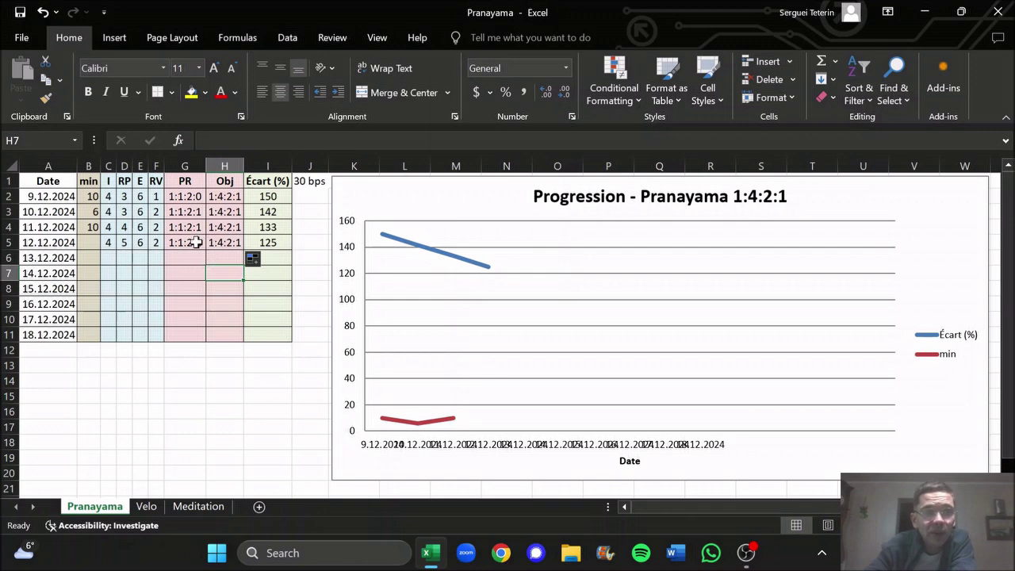
# - Examine the 12.12.2024 row from the I value through RV, PR and Obj to the Écart (%) formula
pyautogui.click(155, 241)
pyautogui.press('Left')
pyautogui.press('Left')
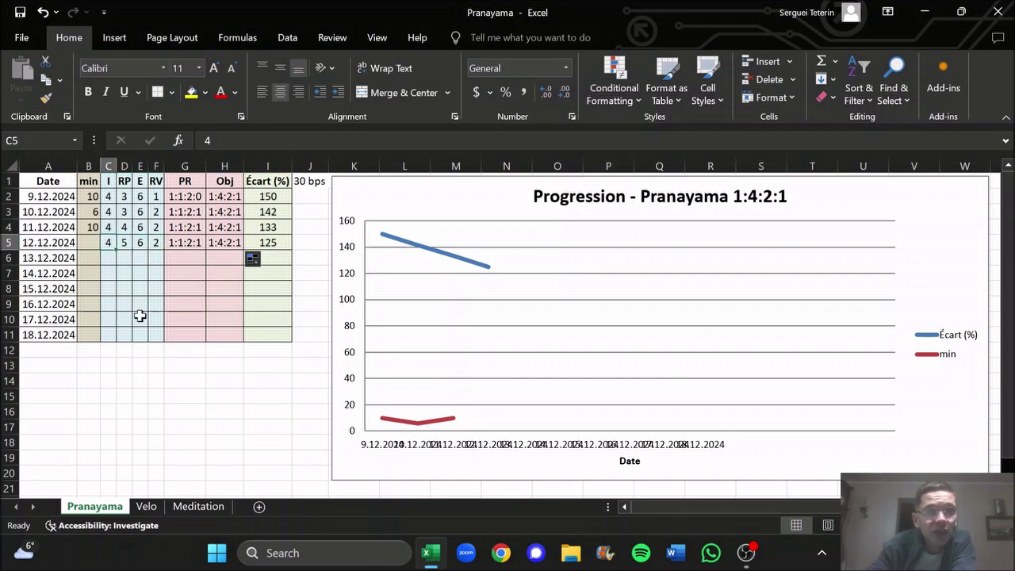
pyautogui.press('Right')
pyautogui.press('Right')
pyautogui.press('Right')
pyautogui.press('Right')
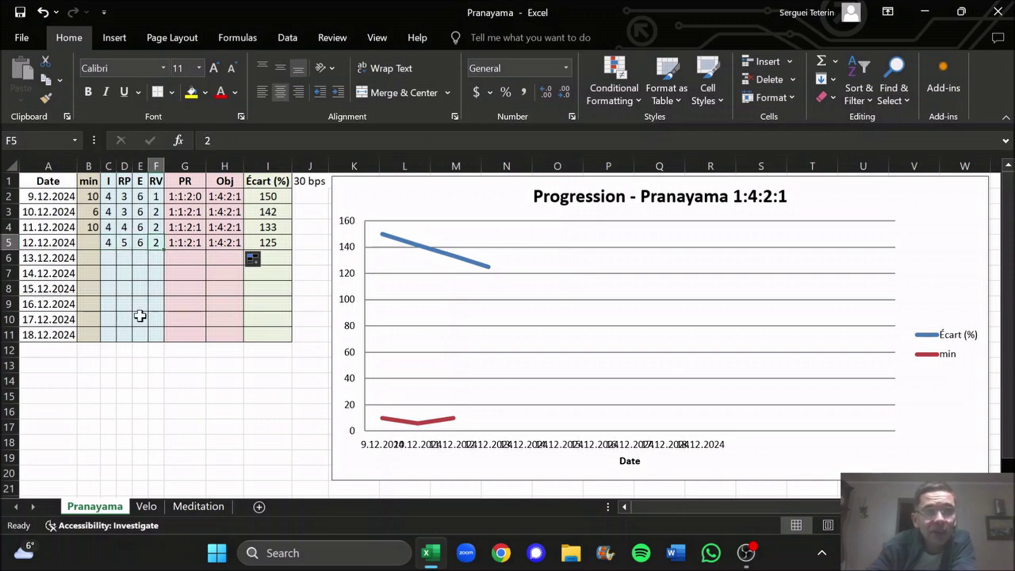
pyautogui.press('Left')
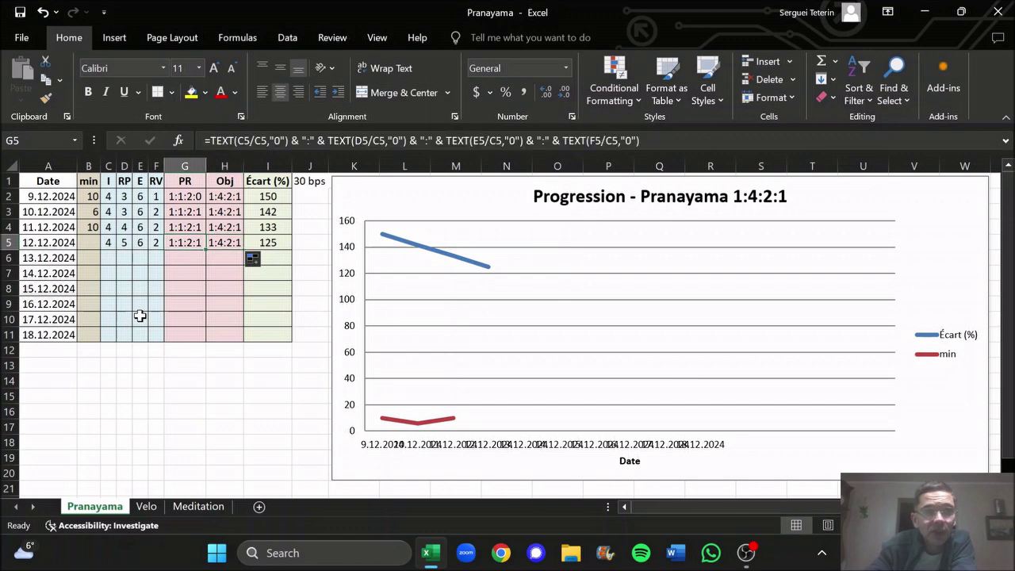
pyautogui.press('Right')
pyautogui.press('Right')
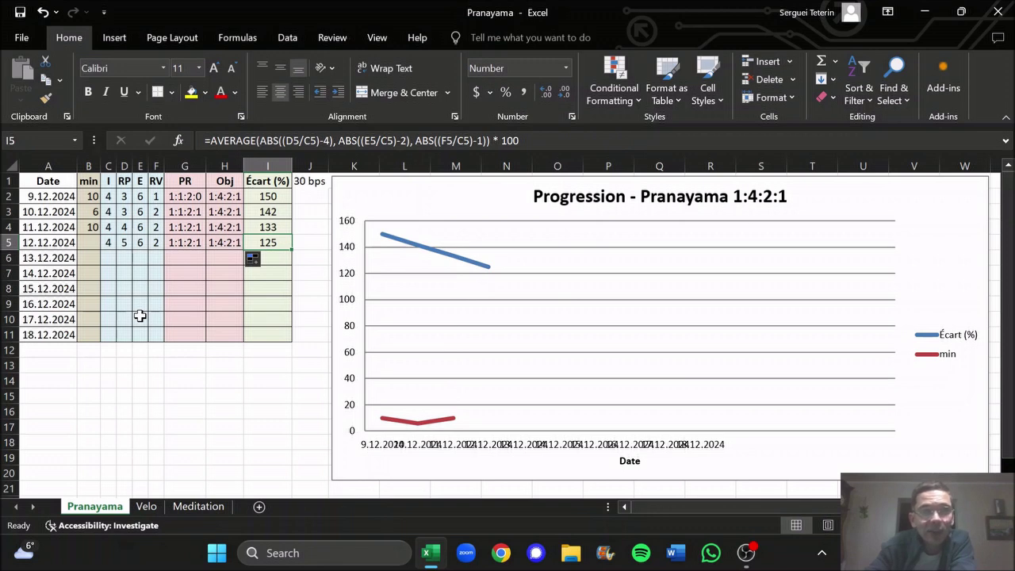
pyautogui.press('Left')
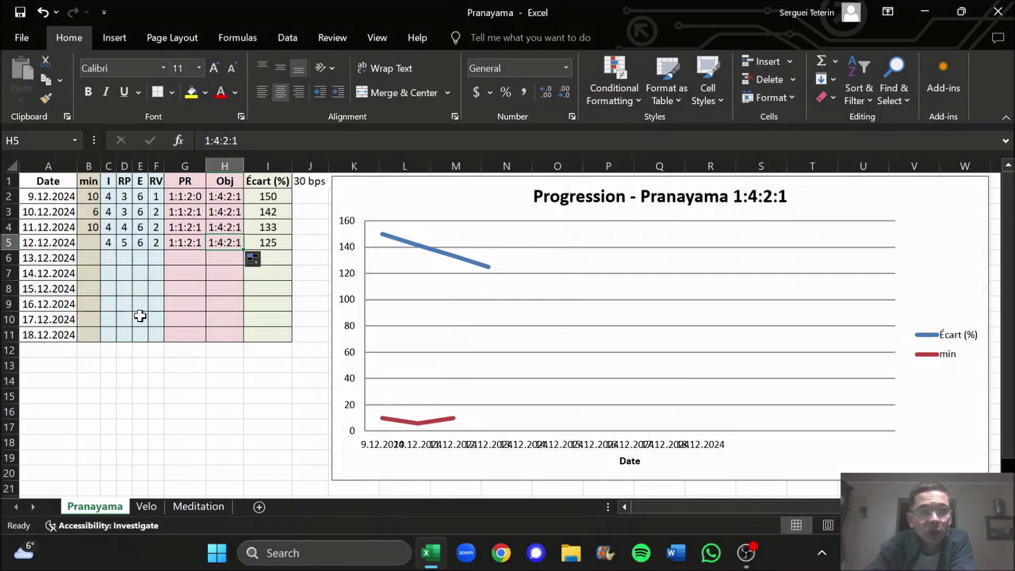
# - Compare the target ratios in the Obj column from 9.12.2024 to 12.12.2024
pyautogui.press('Up')
pyautogui.press('Up')
pyautogui.press('Up')
pyautogui.press('Down')
pyautogui.press('Down')
pyautogui.press('Down')
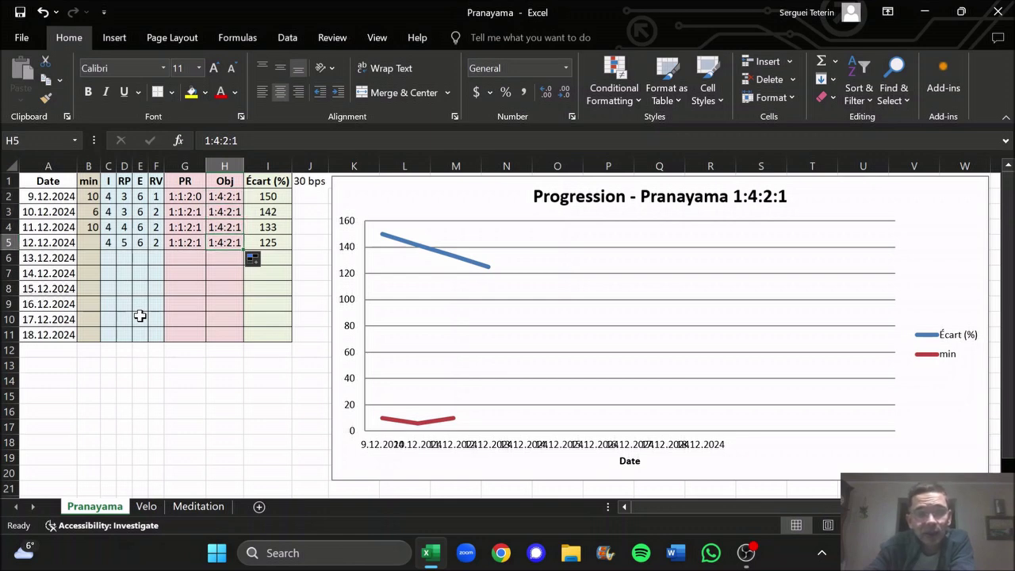
pyautogui.press('Left')
pyautogui.press('Right')
pyautogui.press('Up')
pyautogui.press('Up')
pyautogui.press('Up')
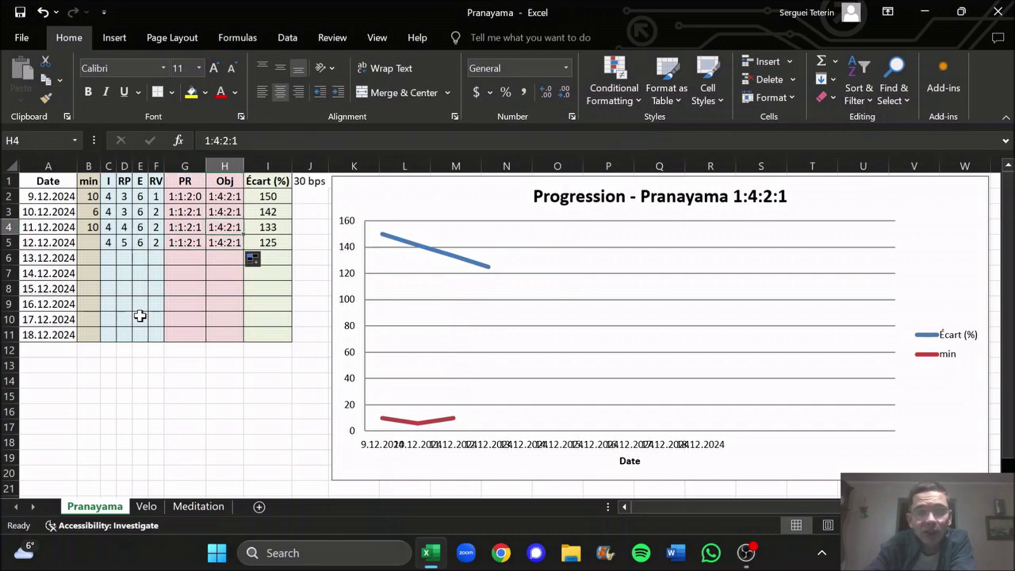
pyautogui.press('Down')
pyautogui.press('Down')
pyautogui.press('Down')
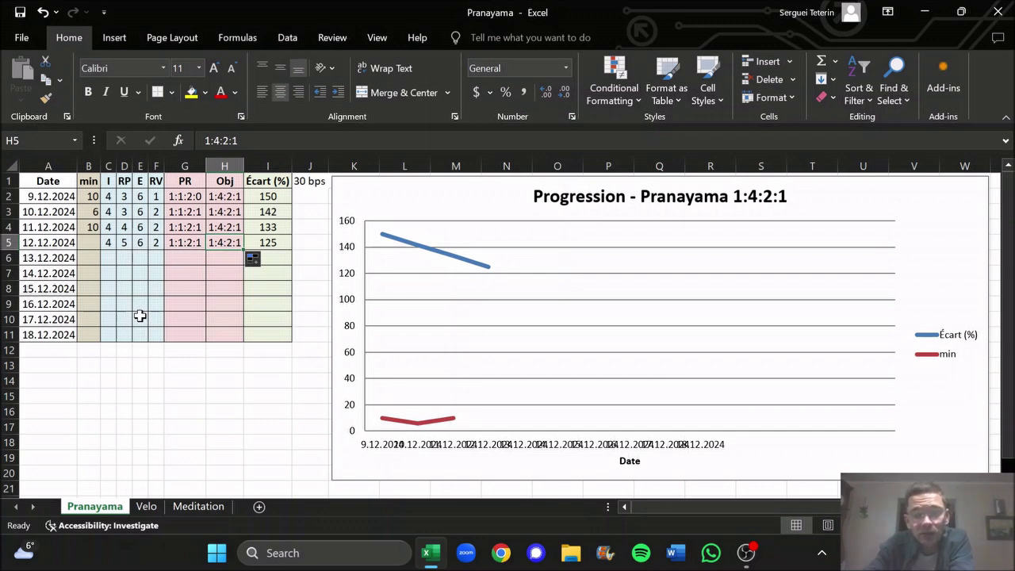
pyautogui.press('Up')
pyautogui.press('Down')
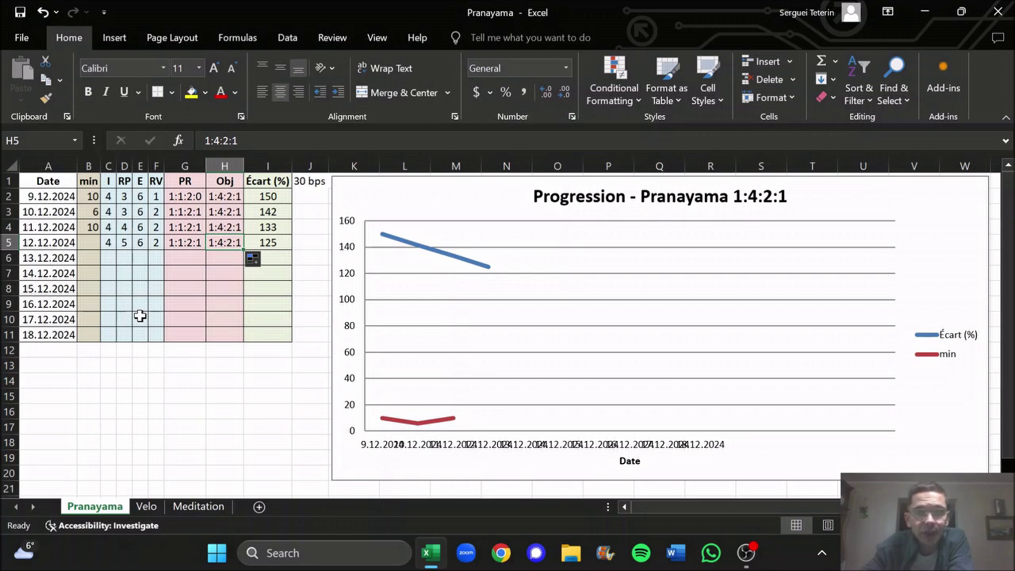
# - Examine the Écart (%) values and formulas day by day from 9.12.2024 to 12.12.2024
pyautogui.press('Right')
pyautogui.press('Up')
pyautogui.press('Up')
pyautogui.press('Up')
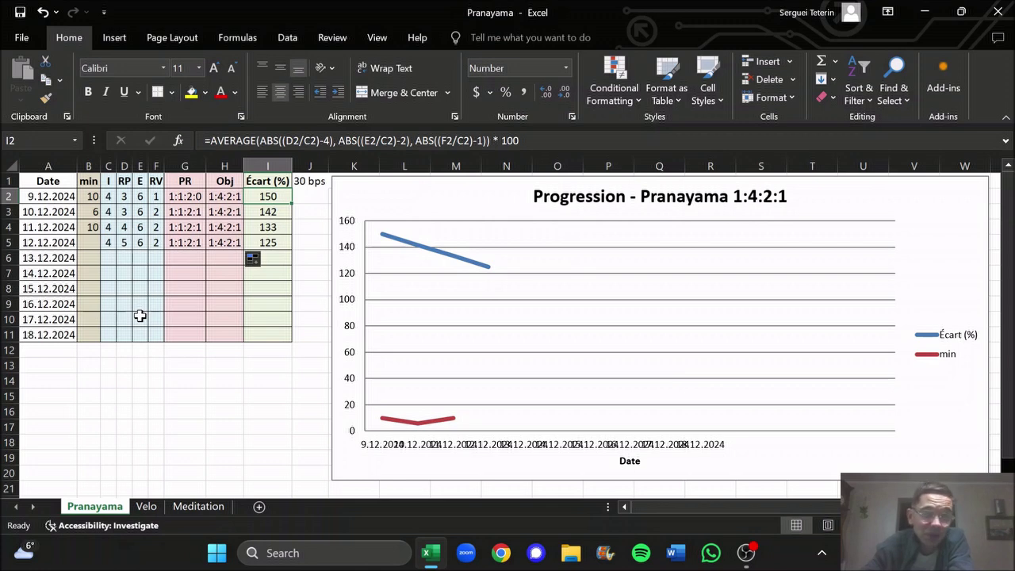
pyautogui.press('Down')
pyautogui.press('Down')
pyautogui.press('Down')
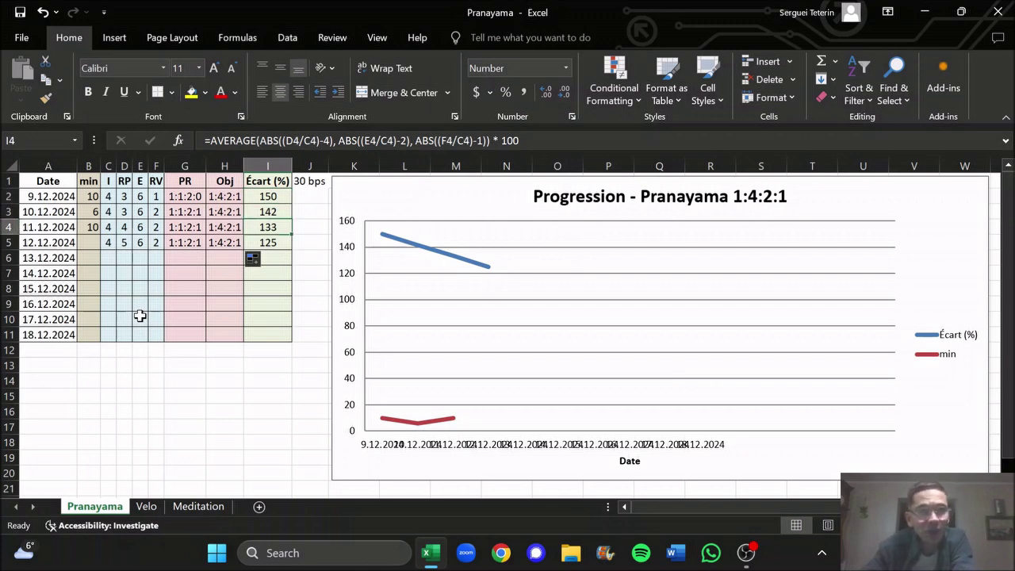
pyautogui.press('Left')
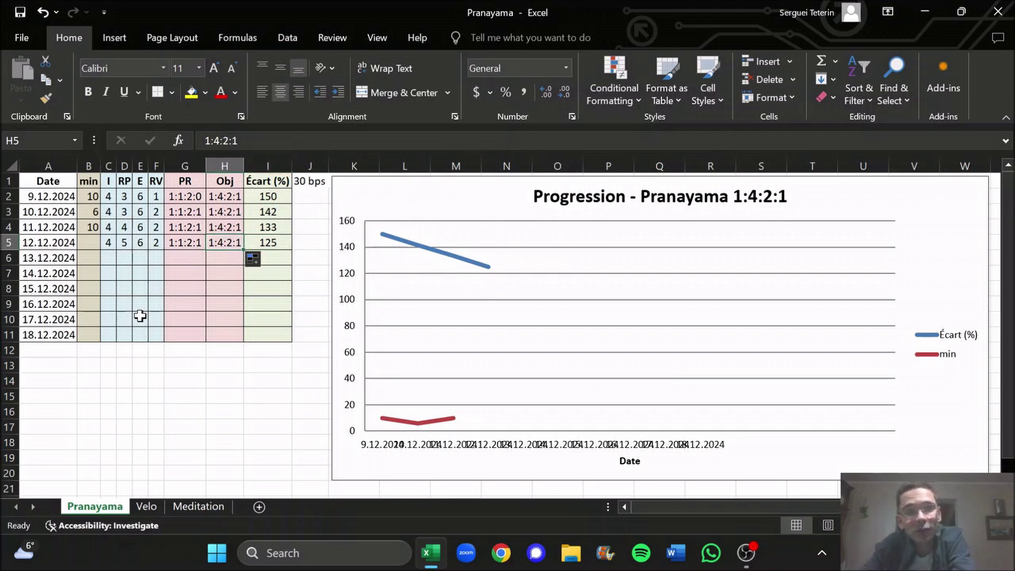
pyautogui.press('Right')
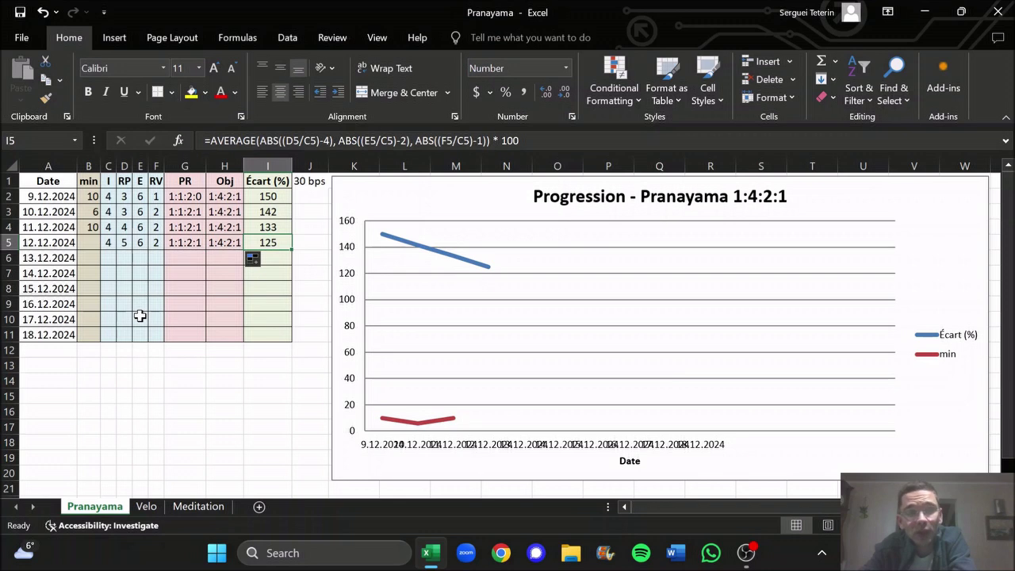
pyautogui.press('Up')
pyautogui.press('Up')
pyautogui.press('Up')
pyautogui.press('Down')
pyautogui.press('Down')
pyautogui.press('Down')
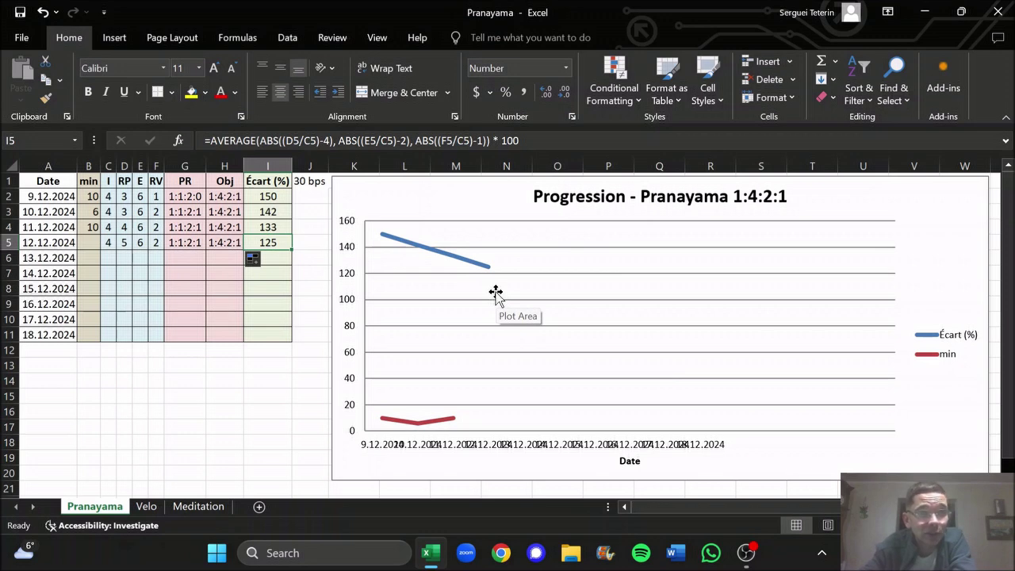
# - Enter 15 minutes in the min column for 12.12.2024
pyautogui.press('Left')
pyautogui.press('Left')
pyautogui.press('Left')
pyautogui.press('Left')
pyautogui.press('Left')
pyautogui.press('Left')
pyautogui.press('Left')
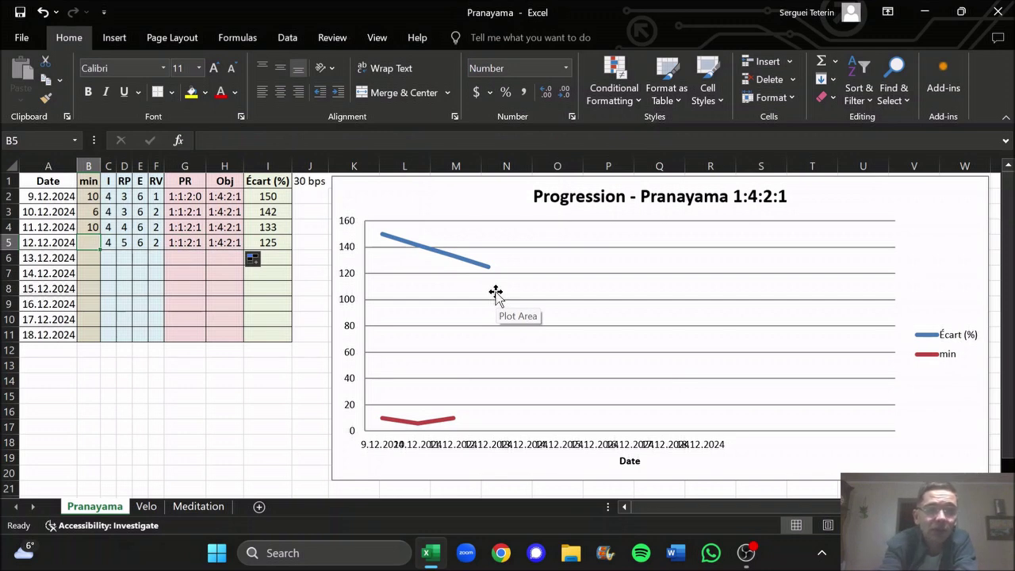
pyautogui.write('15')
pyautogui.press('Return')
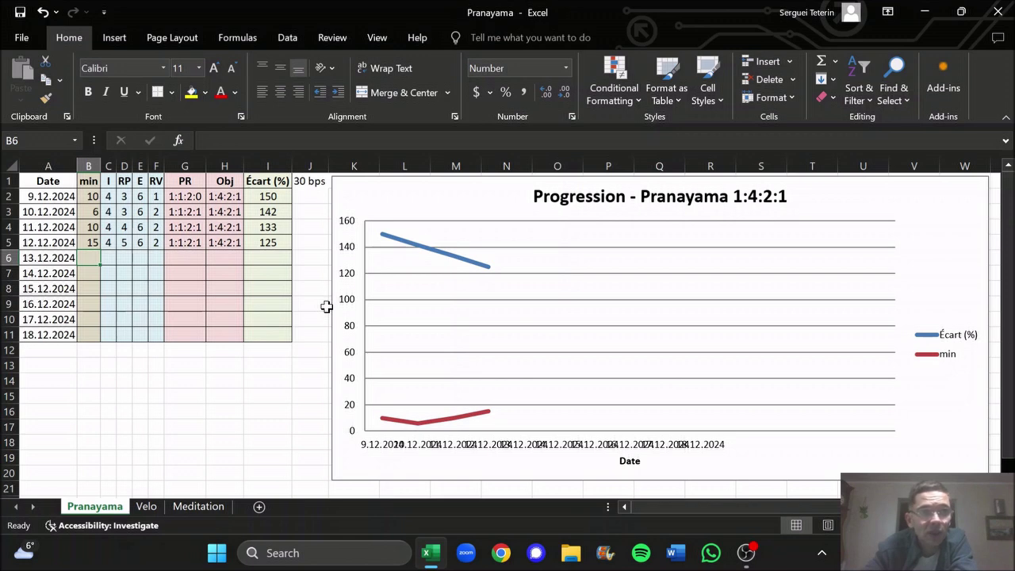
# - Set the E value for 12.12.2024 to 8 after checking the 11.12.2024 breathing values
pyautogui.press('Up')
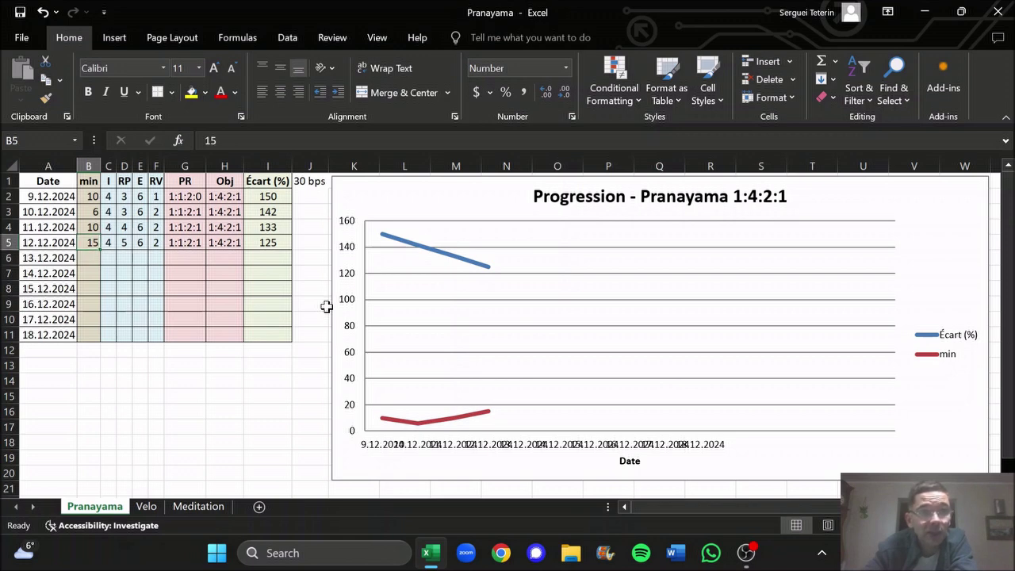
pyautogui.press('Right')
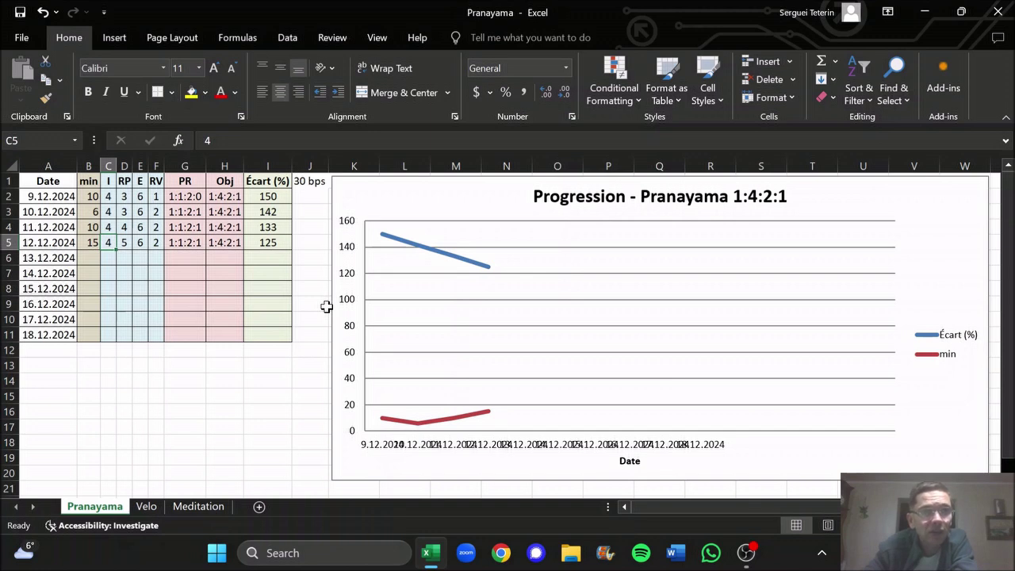
pyautogui.press('Up')
pyautogui.press('Right')
pyautogui.press('Right')
pyautogui.press('Right')
pyautogui.press('Left')
pyautogui.press('Left')
pyautogui.press('Left')
pyautogui.press('Right')
pyautogui.press('Right')
pyautogui.press('Down')
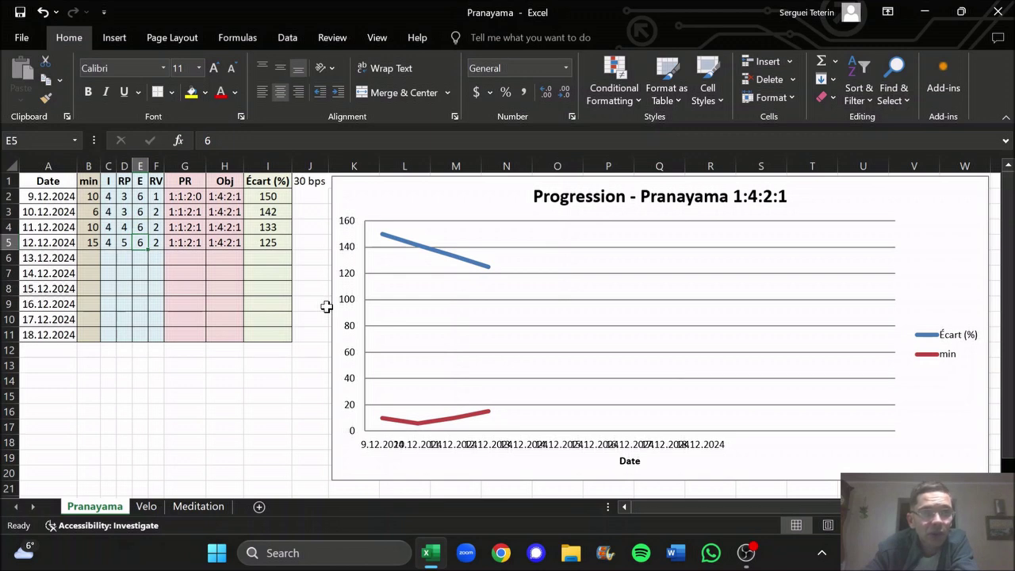
pyautogui.write('8')
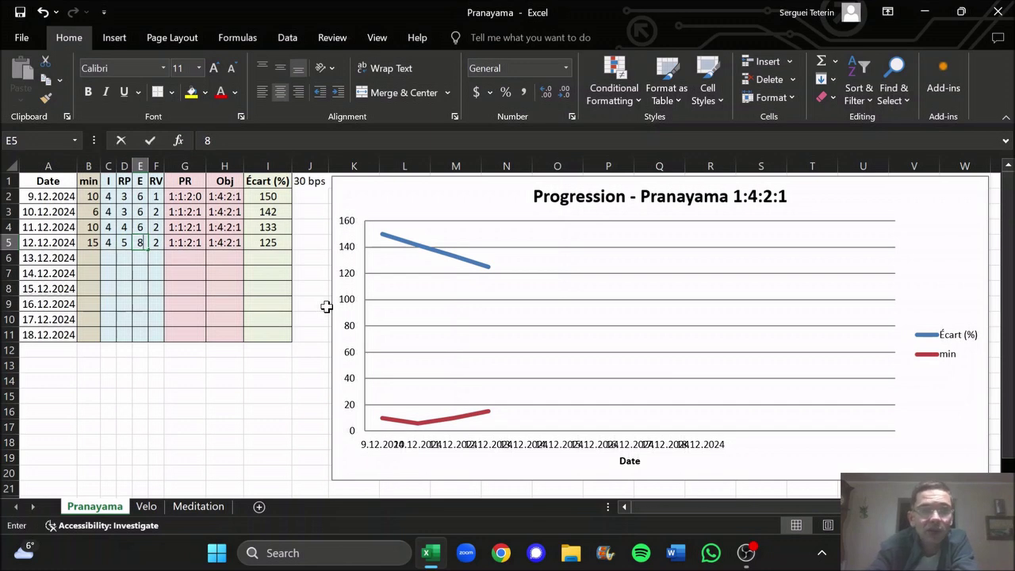
pyautogui.press('Return')
# - Review the PR, Obj and Écart (%) cells of 12.12.2024 against the preceding days
pyautogui.press('Up')
pyautogui.press('Right')
pyautogui.press('Right')
pyautogui.press('Right')
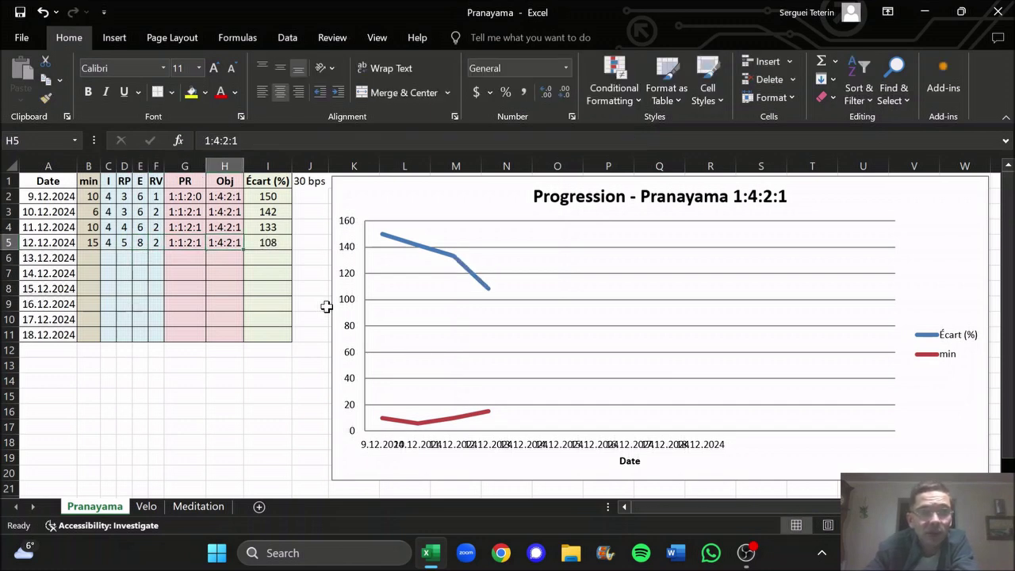
pyautogui.press('Left')
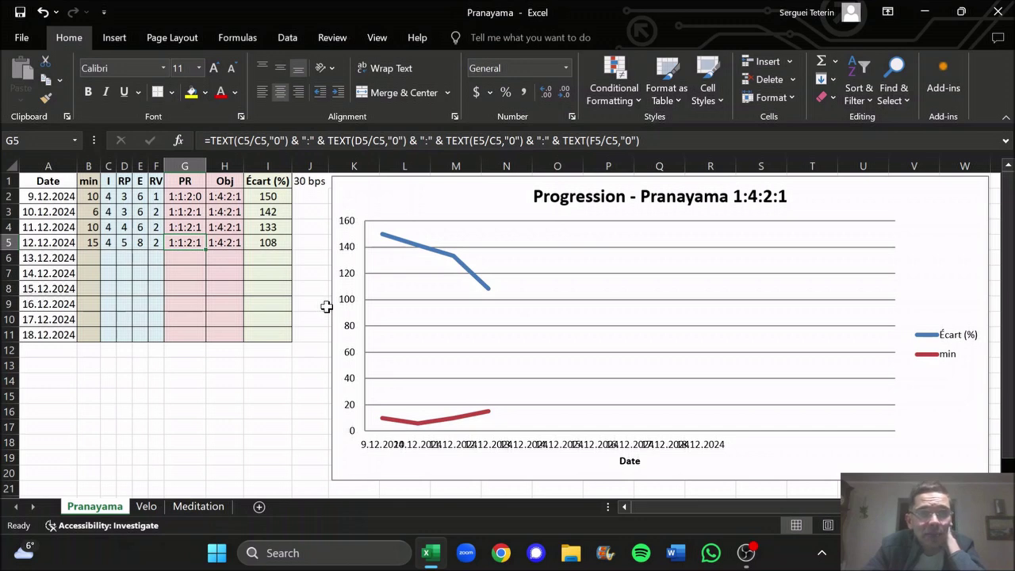
pyautogui.press('Right')
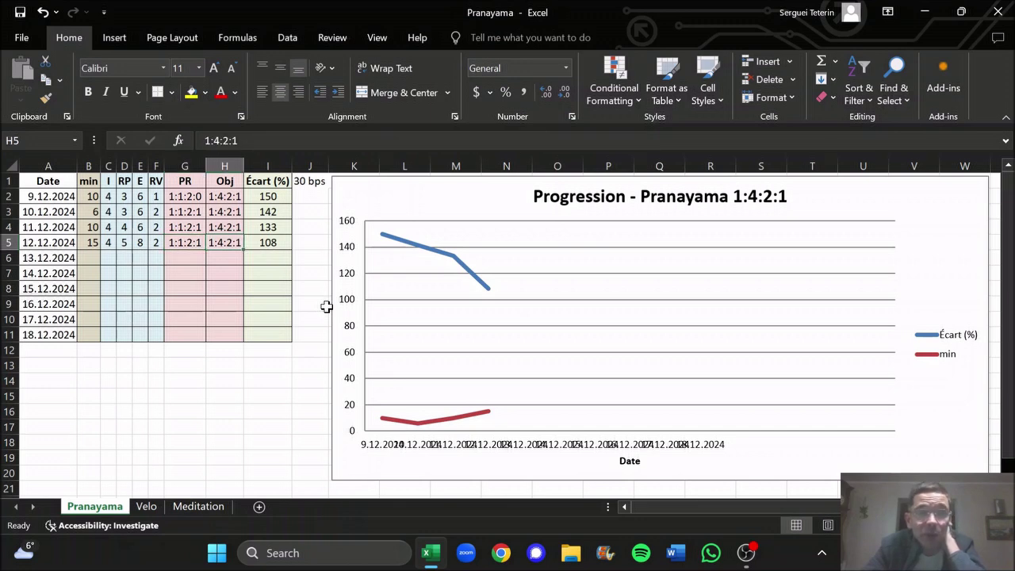
pyautogui.press('Up')
pyautogui.press('Up')
pyautogui.press('Down')
pyautogui.press('Down')
pyautogui.press('Right')
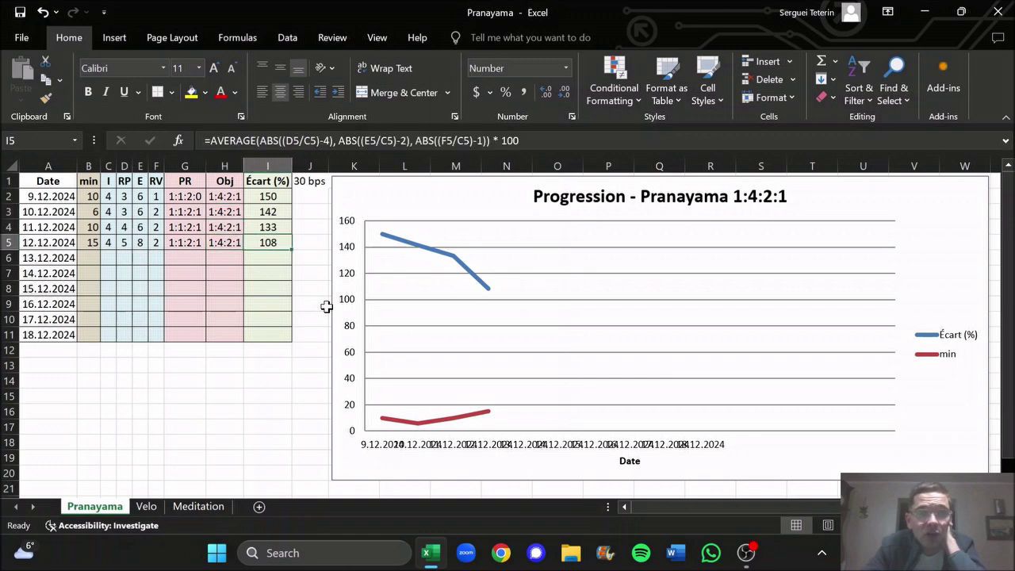
pyautogui.press('Up')
pyautogui.press('Down')
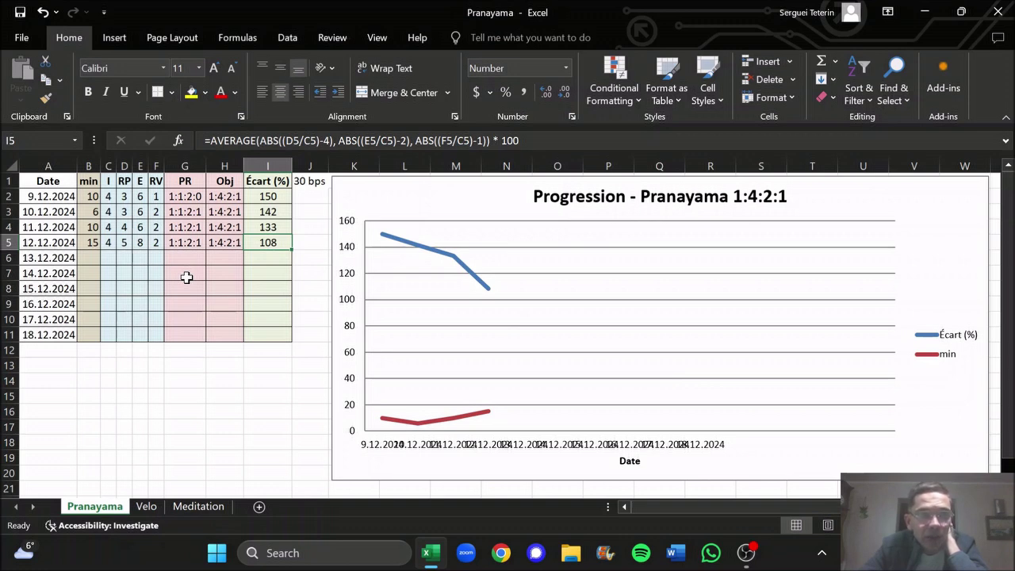
# - Correct the note in J1 to read 30 bpm
pyautogui.click(309, 181)
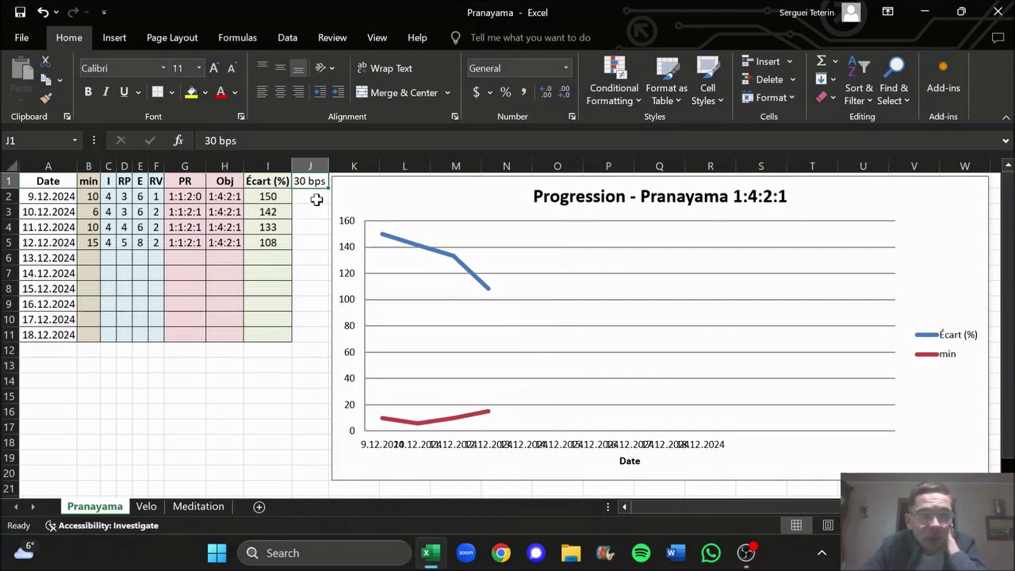
pyautogui.click(269, 139)
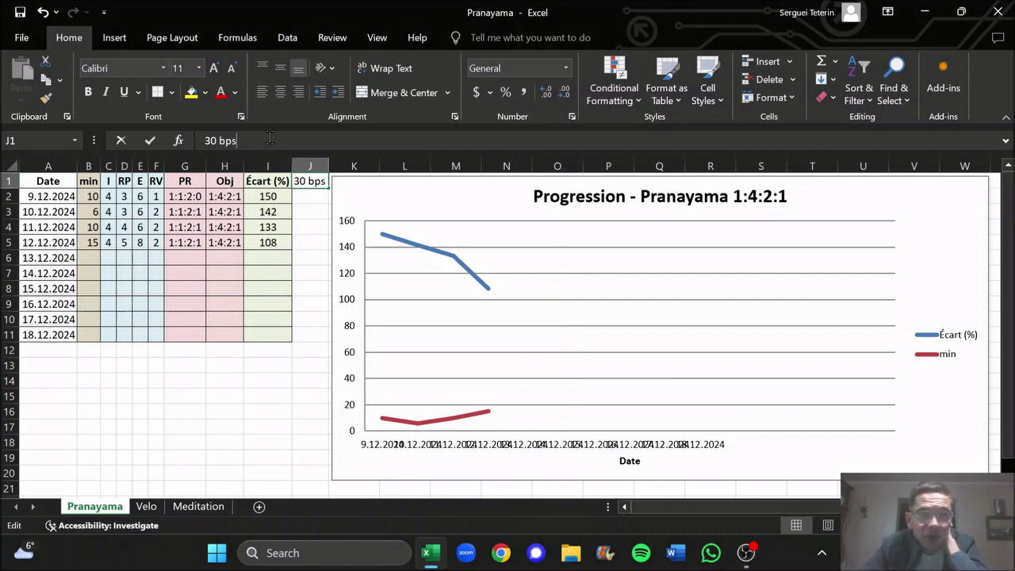
pyautogui.press('BackSpace')
pyautogui.write('m')
pyautogui.press('Return')
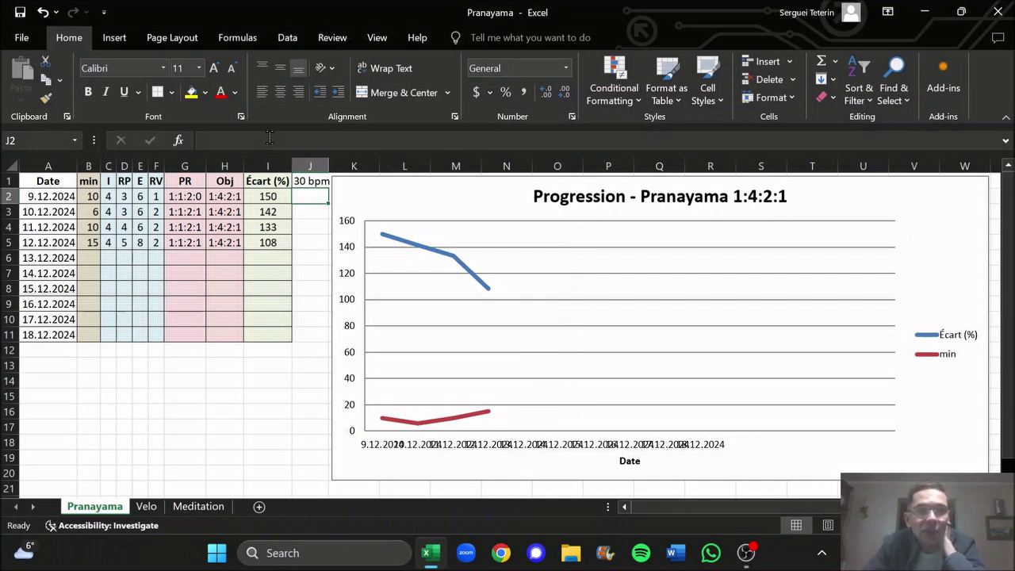
pyautogui.press('Up')
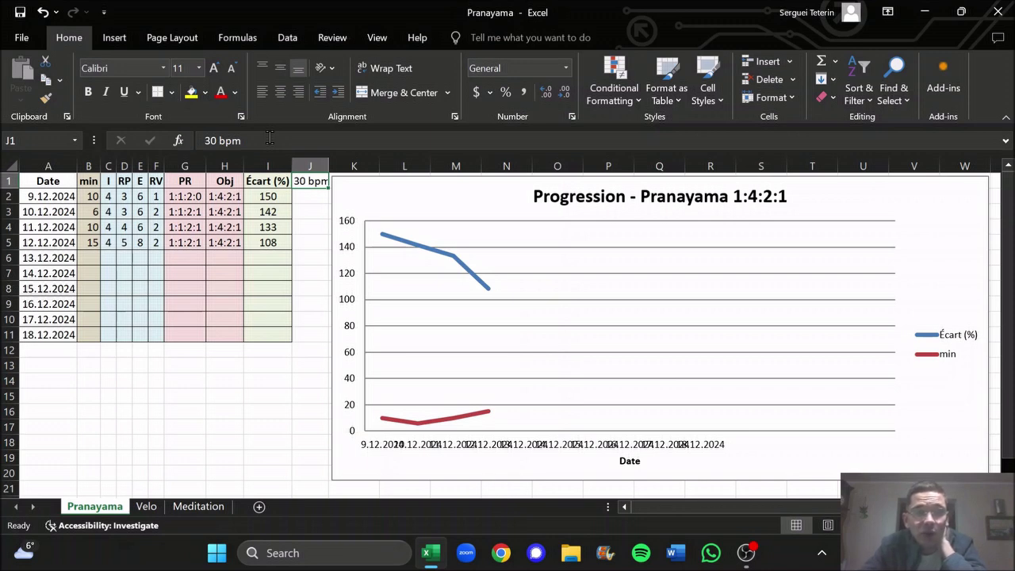
# - Review the tempo note in J1 together with the 10.12.2024 cells from RV to Écart (%)
pyautogui.press('Return')
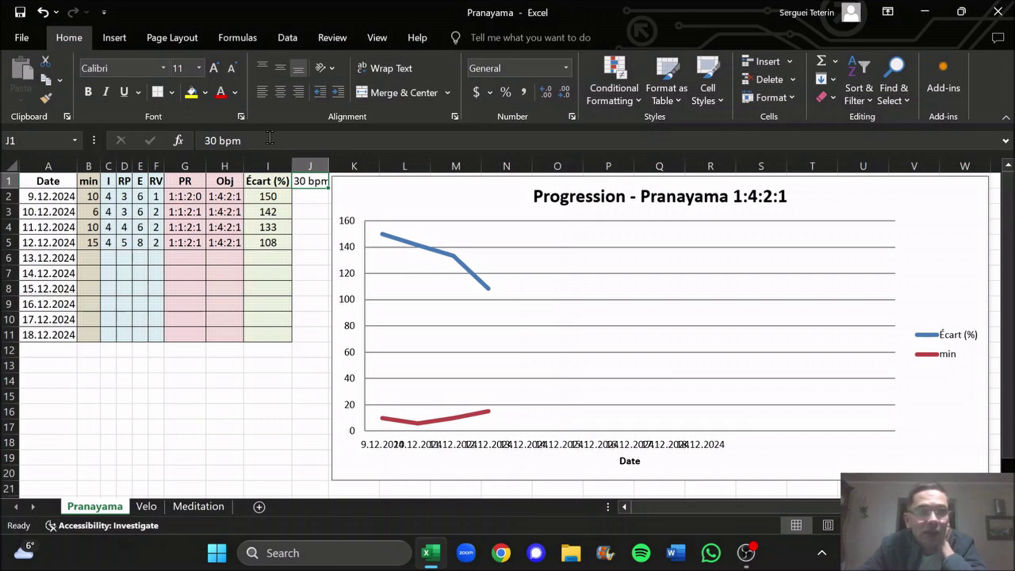
pyautogui.press('Return')
pyautogui.press('Return')
pyautogui.press('Up')
pyautogui.press('Up')
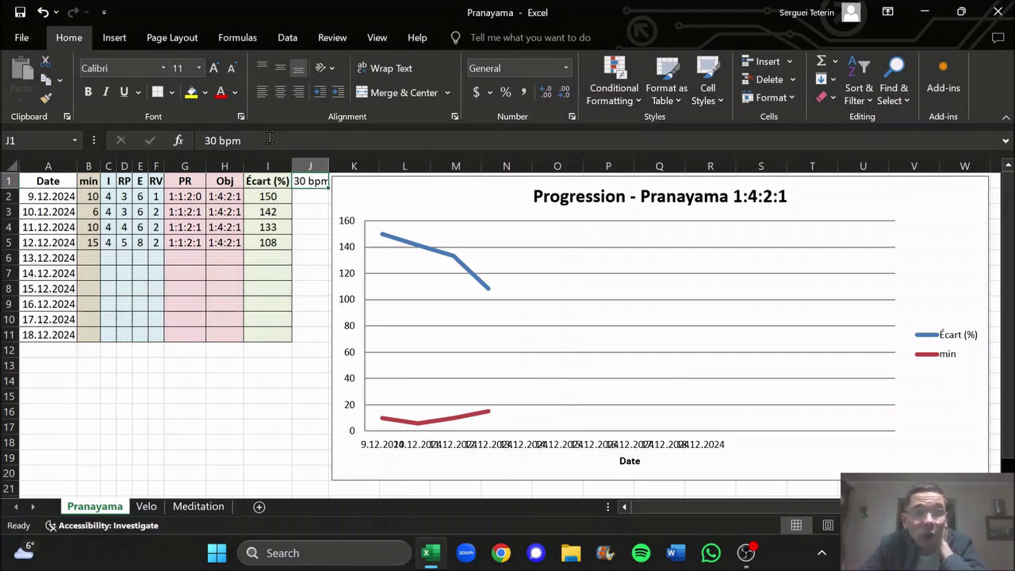
pyautogui.press('Down')
pyautogui.press('Left')
pyautogui.press('Left')
pyautogui.press('Down')
pyautogui.press('Left')
pyautogui.press('Left')
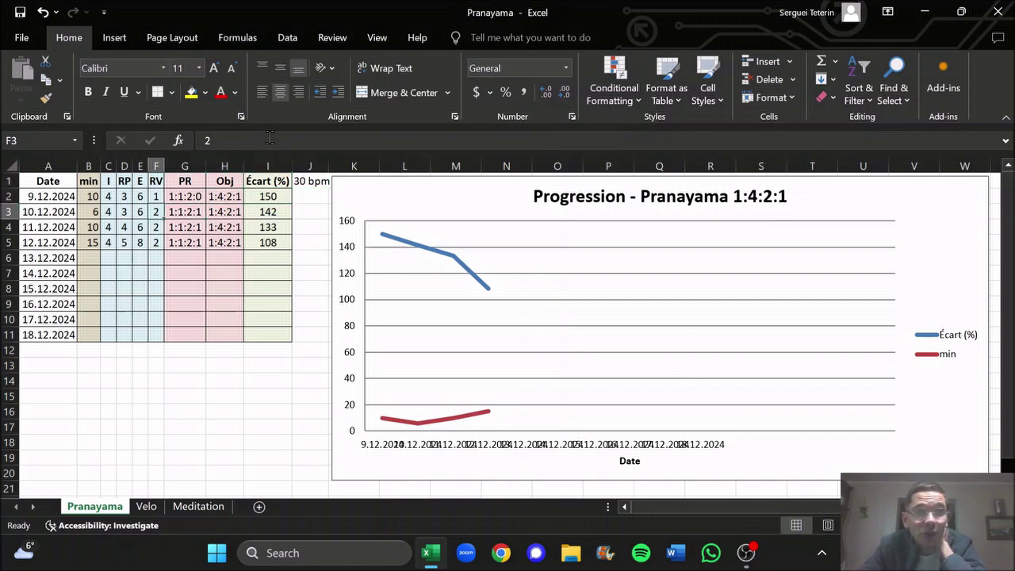
pyautogui.press('Right')
pyautogui.press('Right')
pyautogui.press('Right')
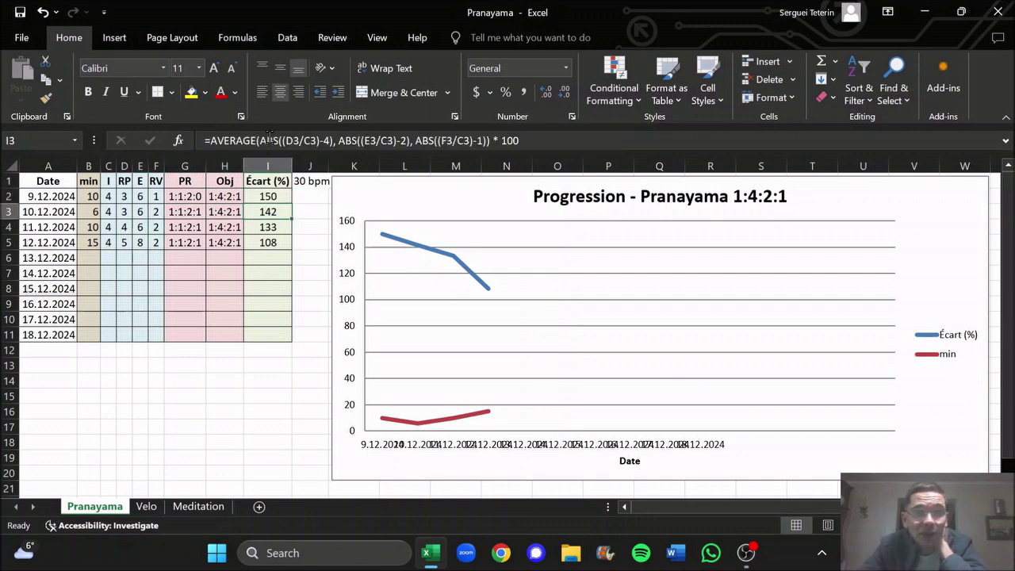
pyautogui.press('Right')
pyautogui.press('Up')
pyautogui.press('Up')
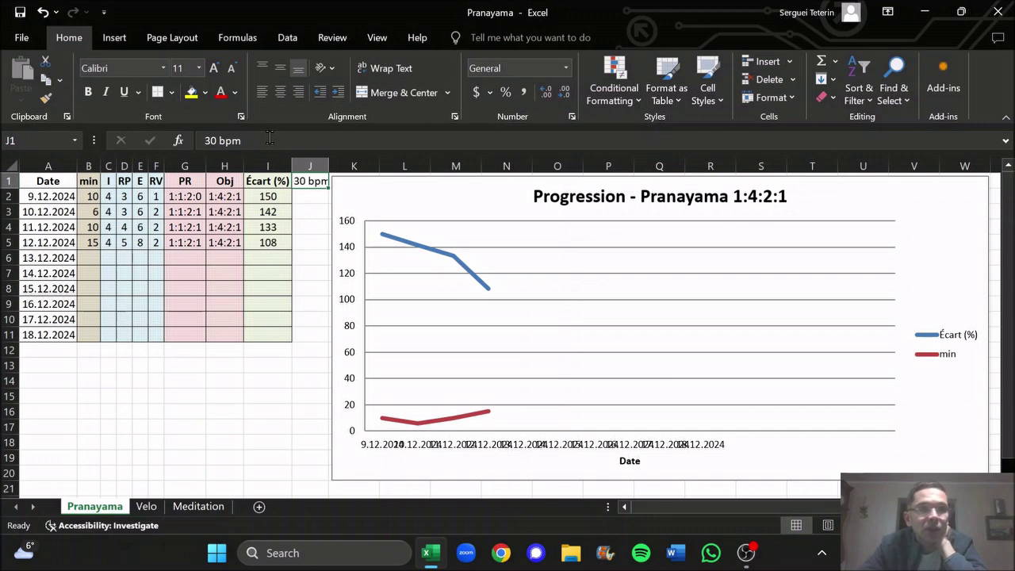
# - Go back from the tempo note to the RV value of 12.12.2024 to examine it
pyautogui.press('Down')
pyautogui.press('Down')
pyautogui.press('Left')
pyautogui.press('Left')
pyautogui.press('Left')
pyautogui.press('Left')
pyautogui.press('Down')
pyautogui.press('Down')
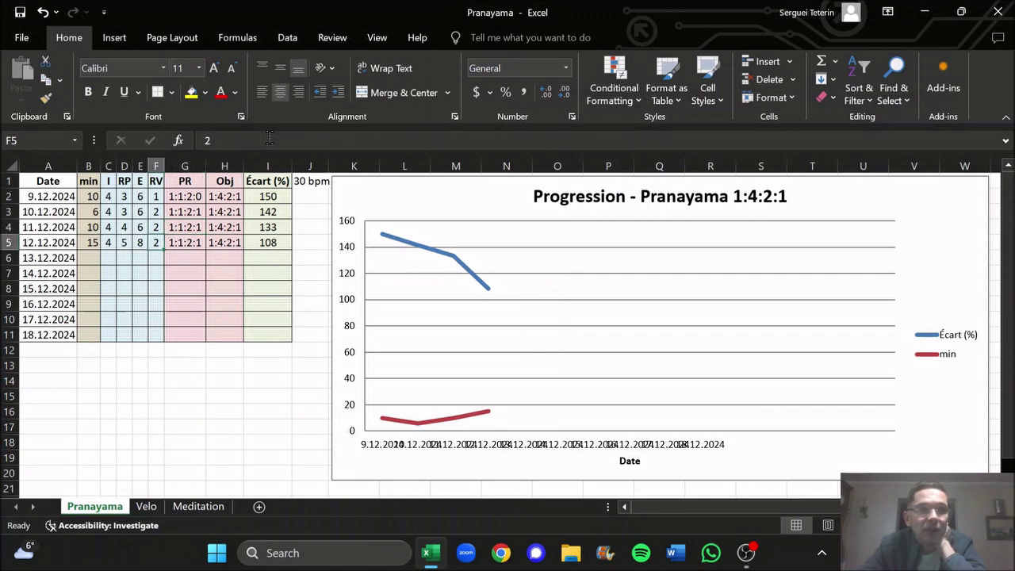
# - Review the 12.12.2024 breathing values on the Pranayama sheet, from RV back to I and forward to E
pyautogui.press('Left')
pyautogui.press('Left')
pyautogui.press('Left')
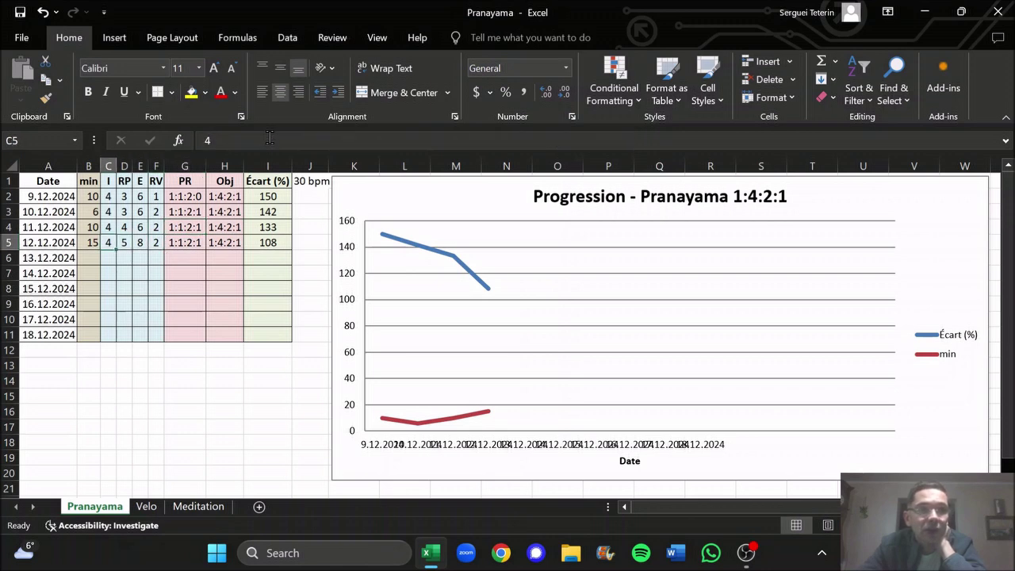
pyautogui.press('Right')
pyautogui.press('Right')
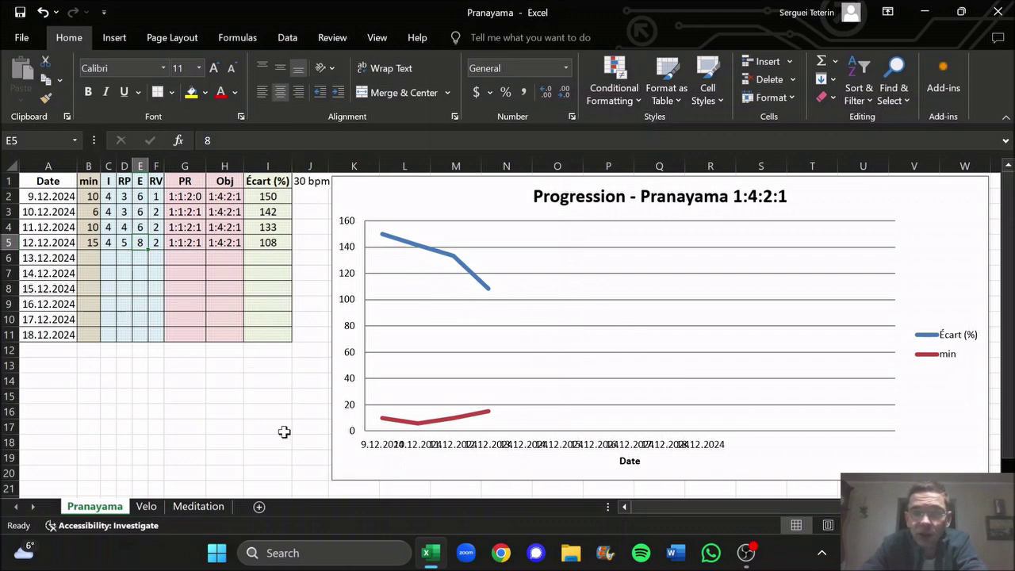
# - Look through the Velo sheet's Km chart, the Pranayama sheet and the Meditation sheet's minutes chart
pyautogui.click(154, 506)
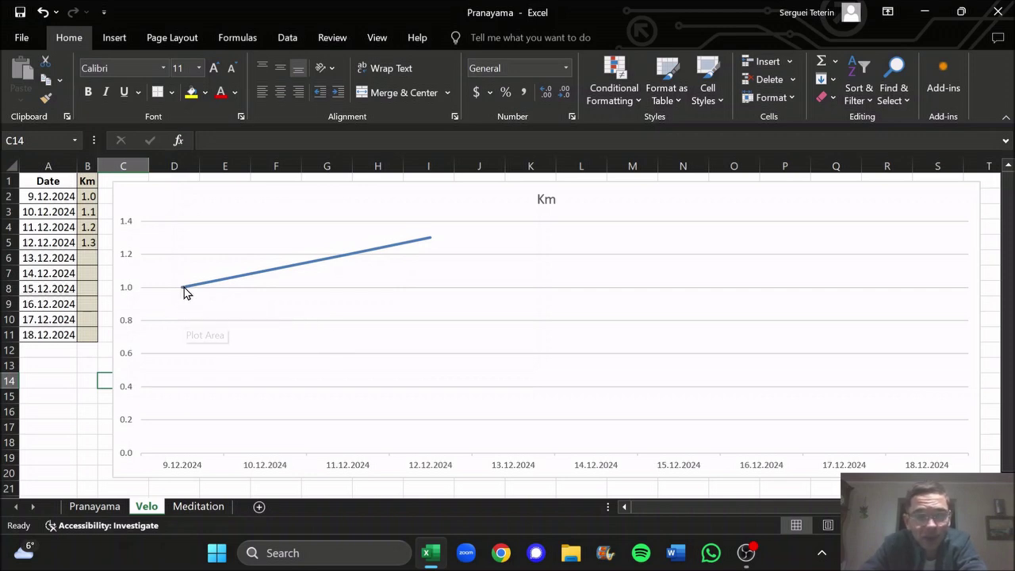
pyautogui.moveTo(183, 292)
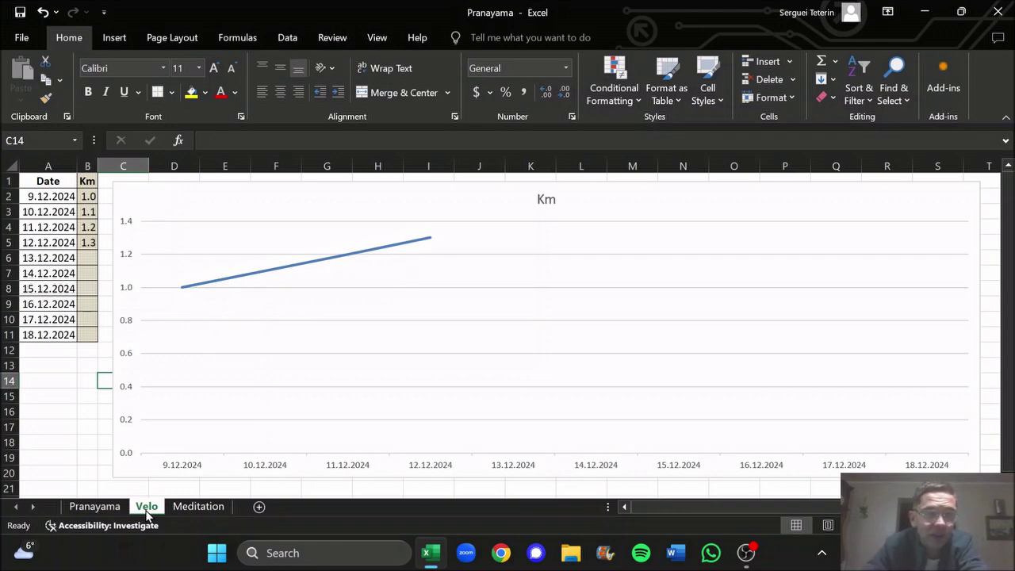
pyautogui.click(95, 507)
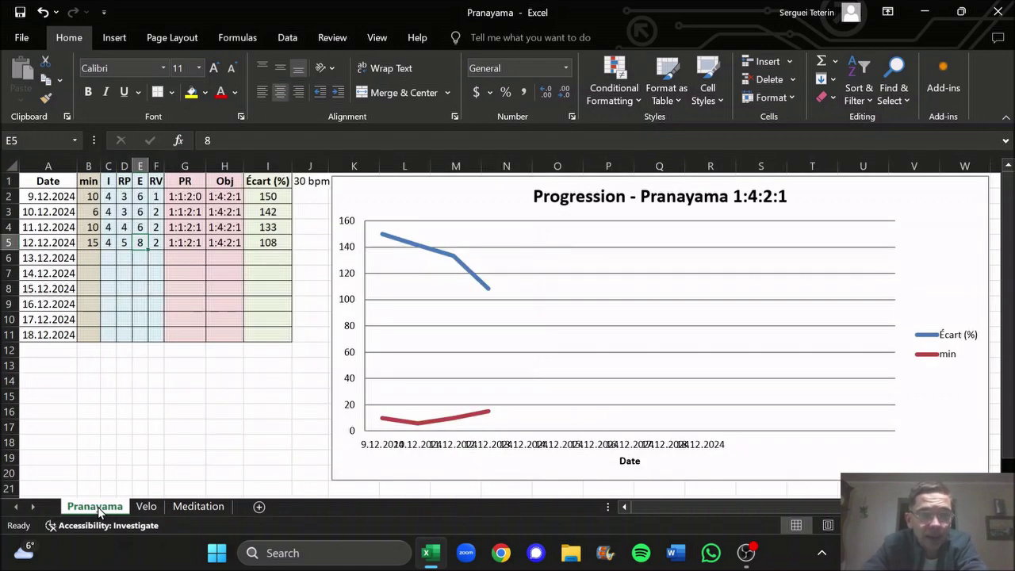
pyautogui.click(189, 505)
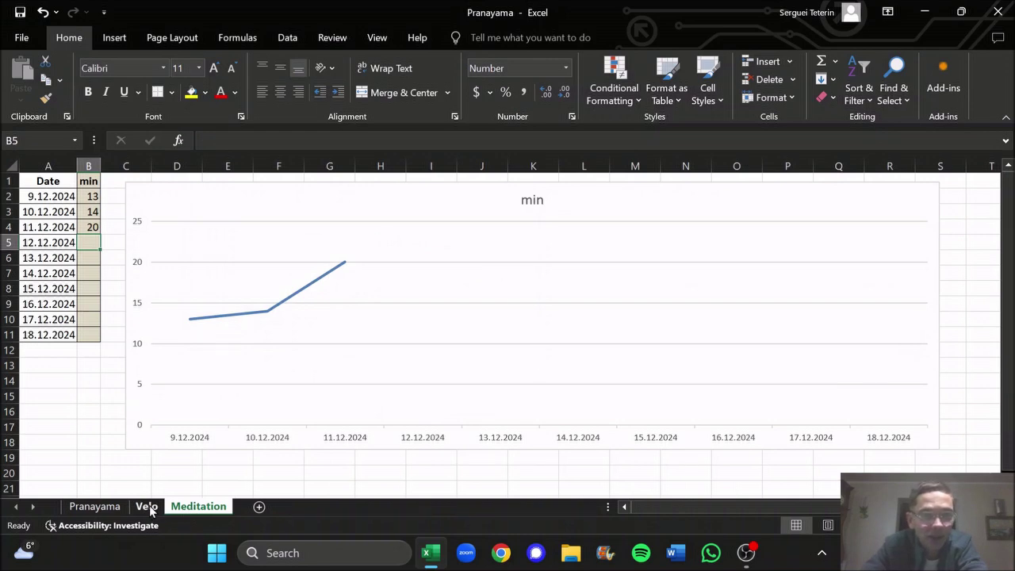
# - Move the Velo sheet in front of the Pranayama sheet, then return to the Pranayama sheet
pyautogui.click(147, 505)
pyautogui.click(153, 492)
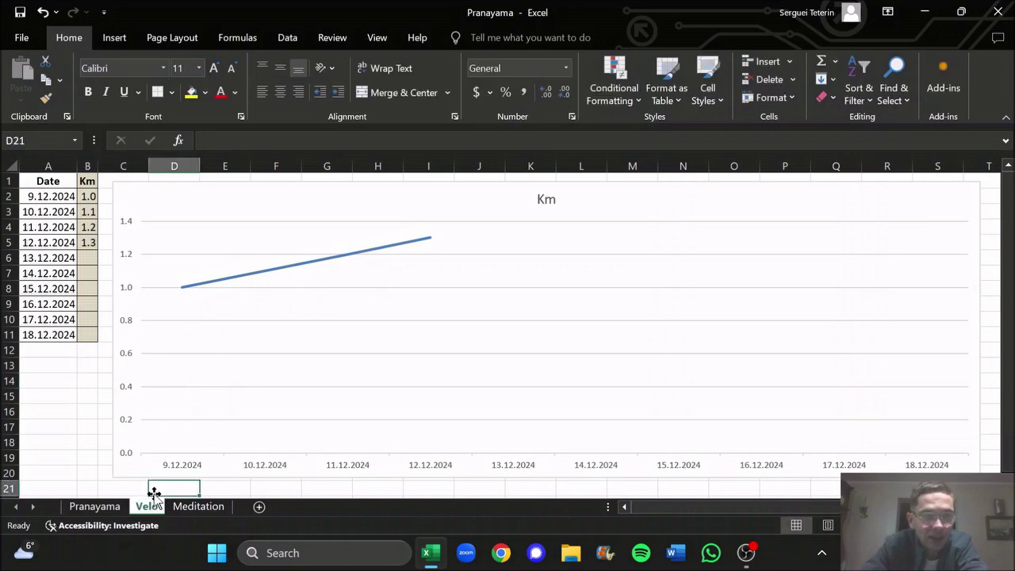
pyautogui.moveTo(151, 509); pyautogui.dragTo(71, 511)
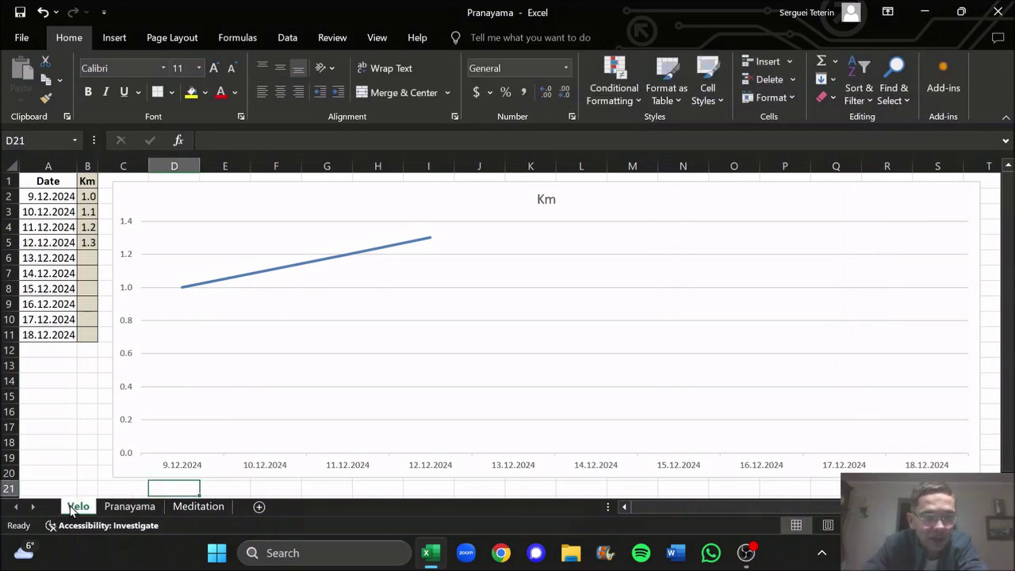
pyautogui.click(68, 425)
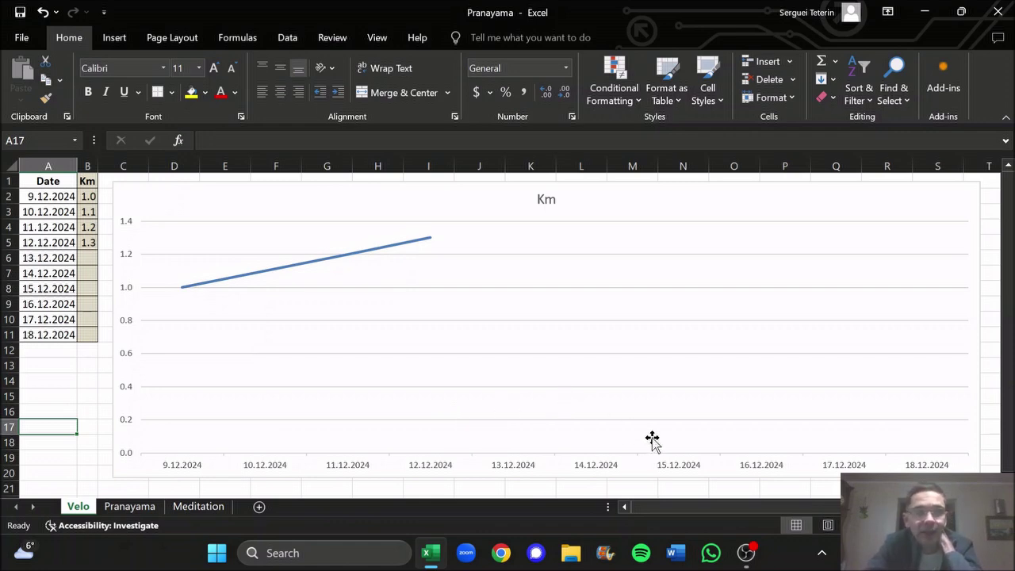
pyautogui.click(132, 508)
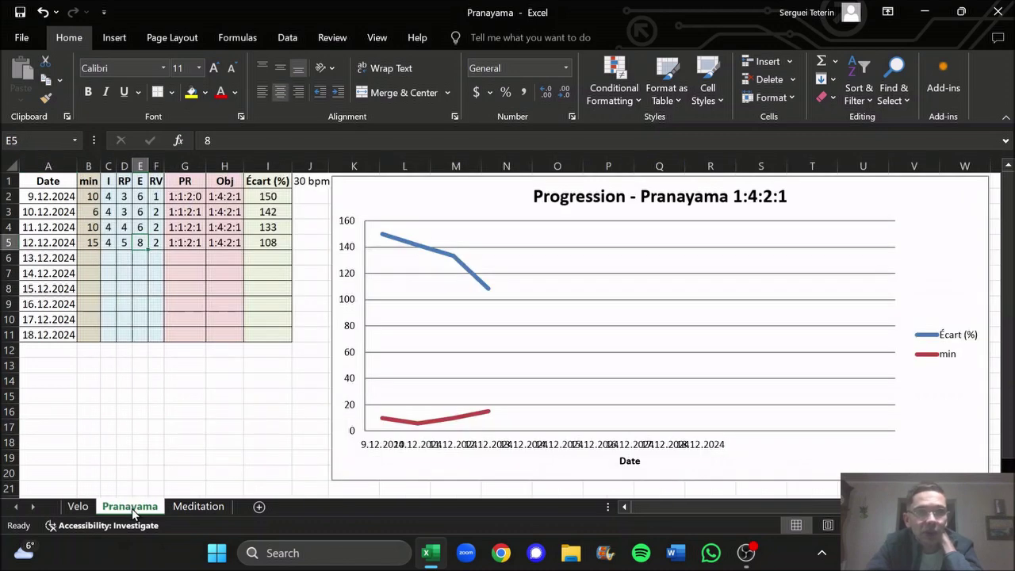